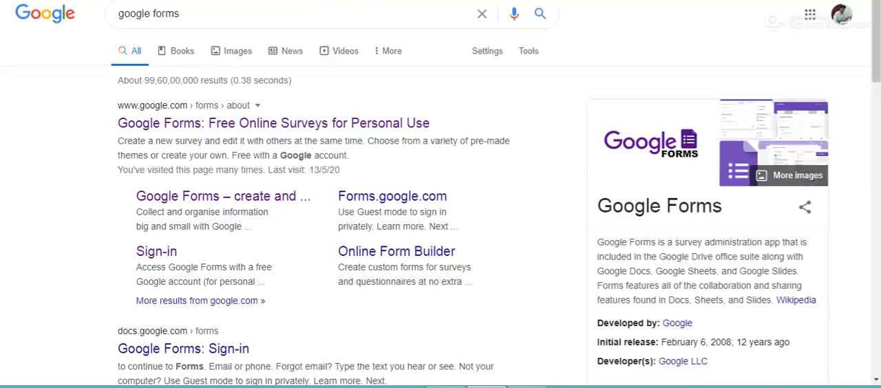
# Search Google for google forms, go to Google Forms for personal use and start a blank form.
pyautogui.click(214, 15)
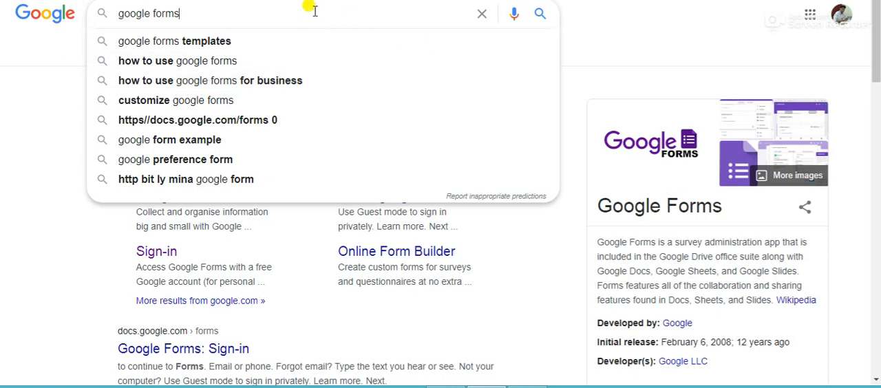
pyautogui.press('Return')
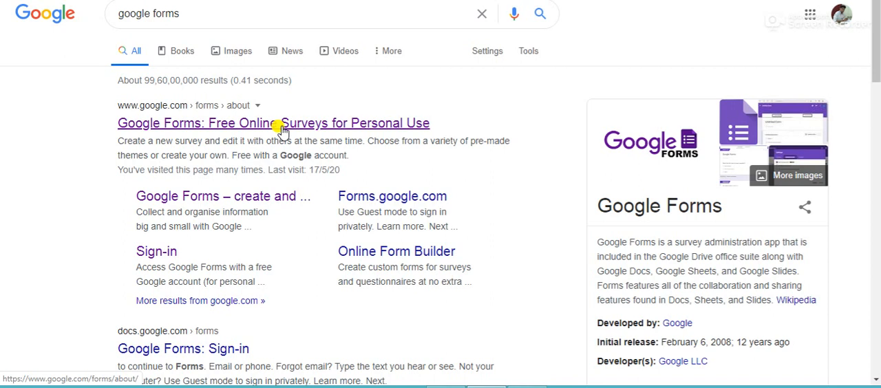
pyautogui.click(282, 129)
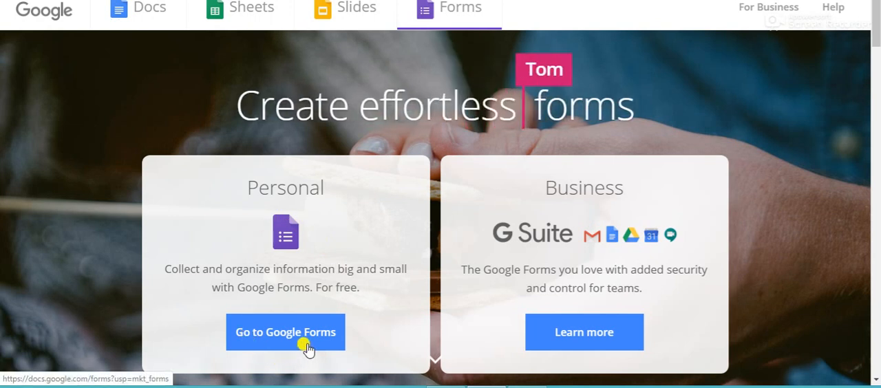
pyautogui.click(274, 342)
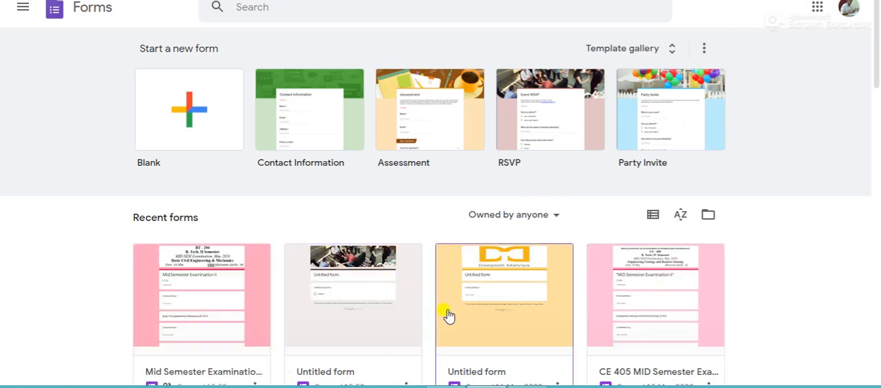
pyautogui.click(165, 119)
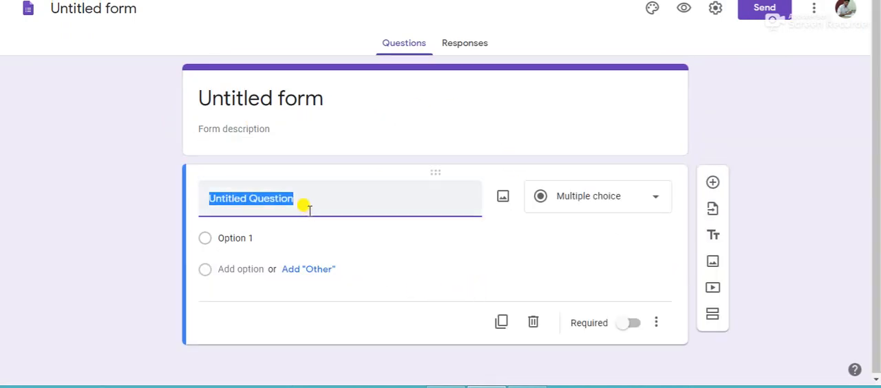
# Title the form "Quiz 101" and apply the same name to the form file.
pyautogui.click(322, 102)
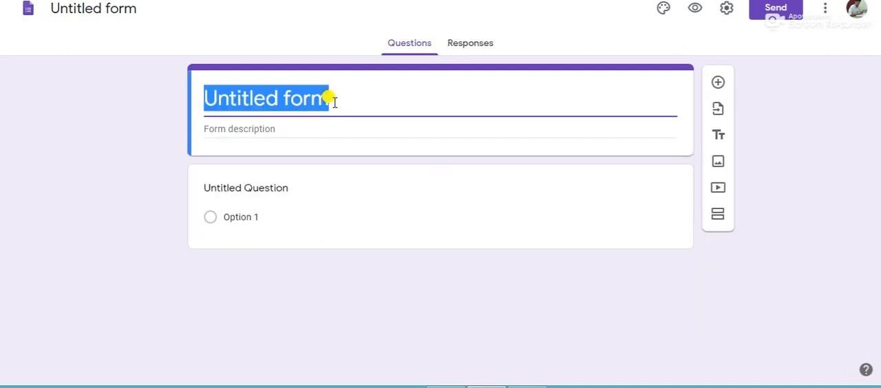
pyautogui.press('BackSpace')
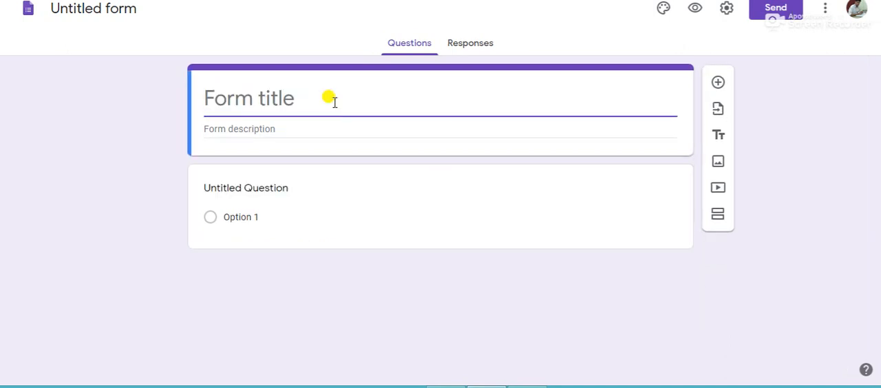
pyautogui.write('qu')
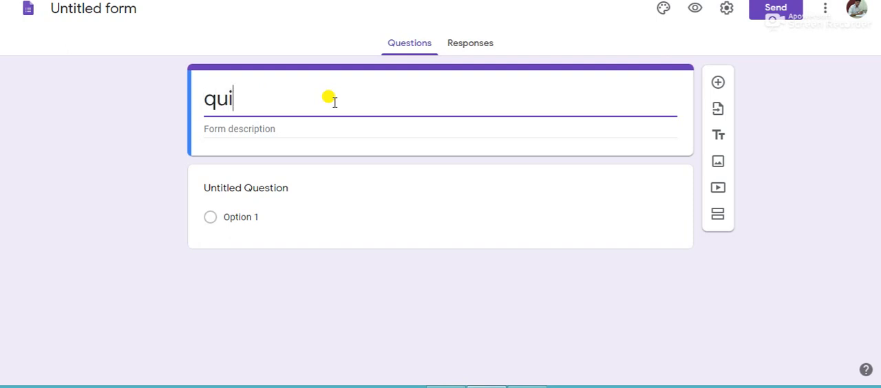
pyautogui.write('i')
pyautogui.press('BackSpace')
pyautogui.press('BackSpace')
pyautogui.press('BackSpace')
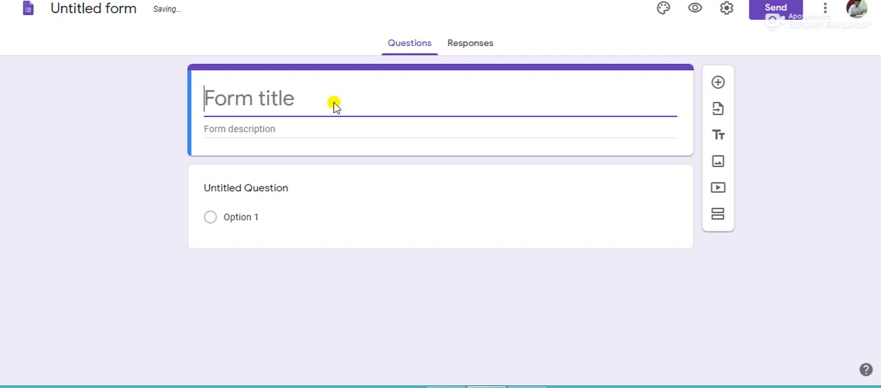
pyautogui.write('Q')
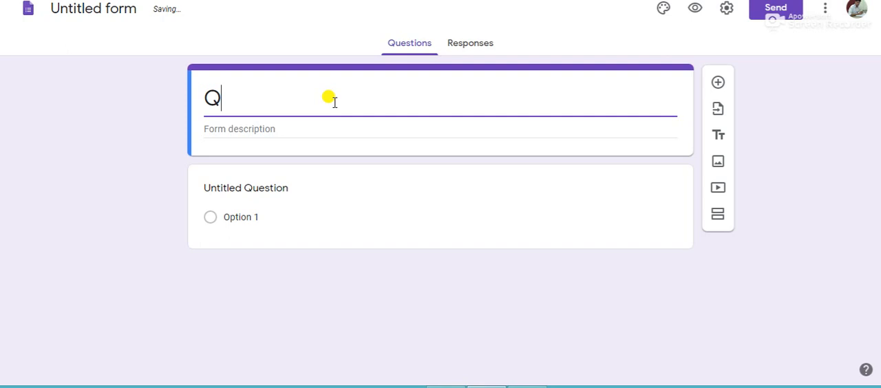
pyautogui.write('Iz')
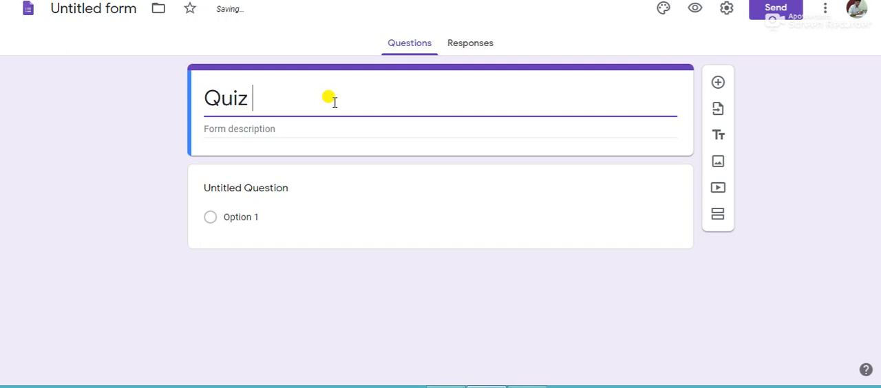
pyautogui.write(' 101')
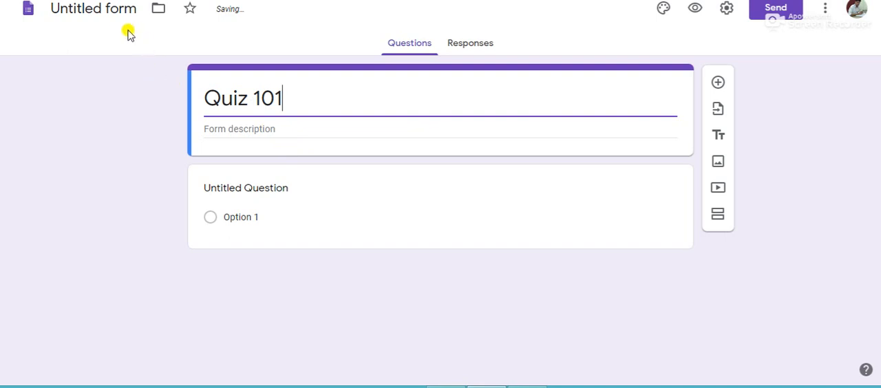
pyautogui.click(109, 9)
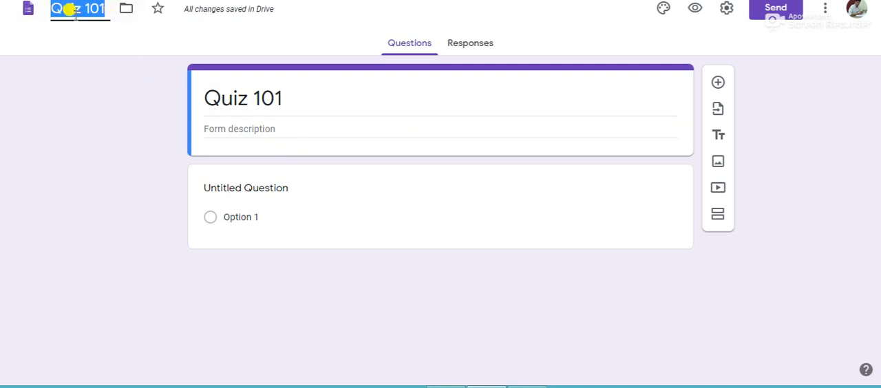
pyautogui.click(377, 202)
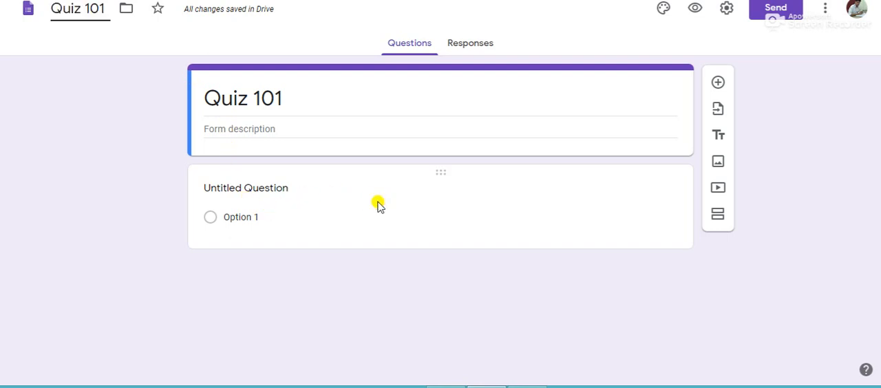
# Replace the first question's placeholder text with "Enrollment No.".
pyautogui.click(348, 199)
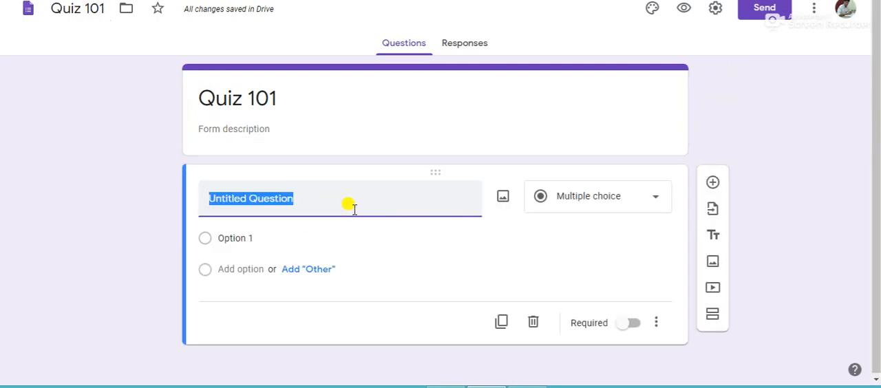
pyautogui.press('BackSpace')
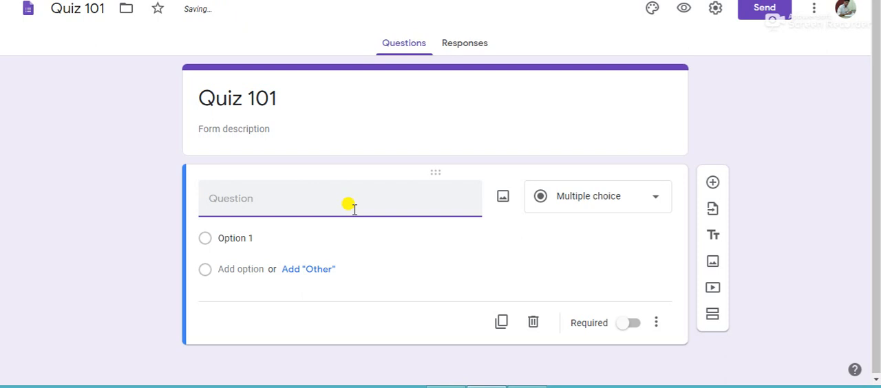
pyautogui.write('en')
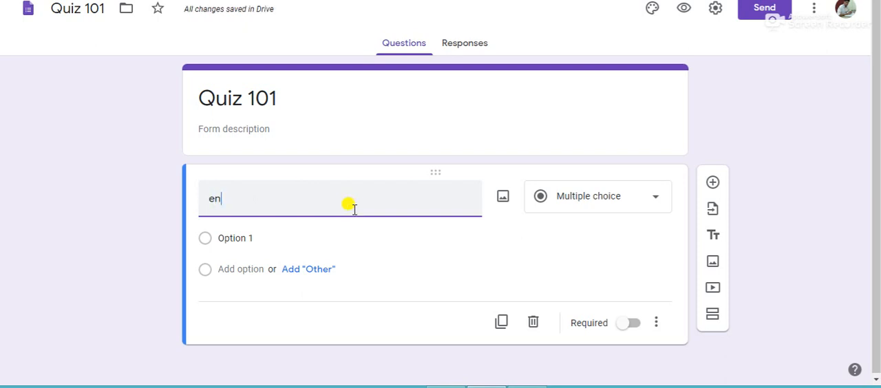
pyautogui.press('BackSpace')
pyautogui.press('BackSpace')
pyautogui.write('E')
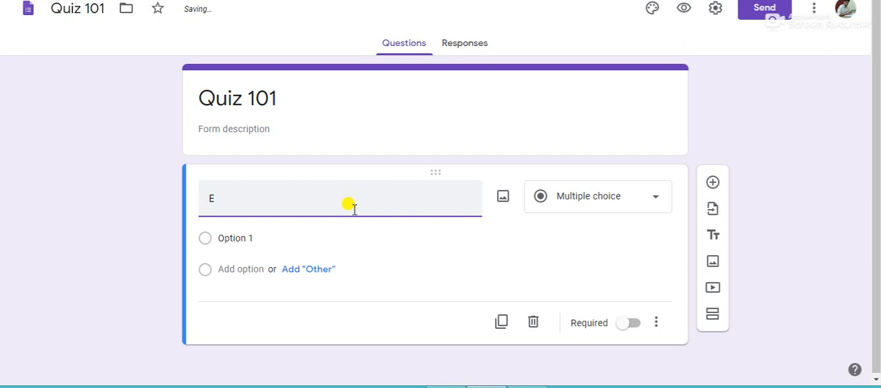
pyautogui.write('nrollm')
pyautogui.press('BackSpace')
pyautogui.click(442, 249)
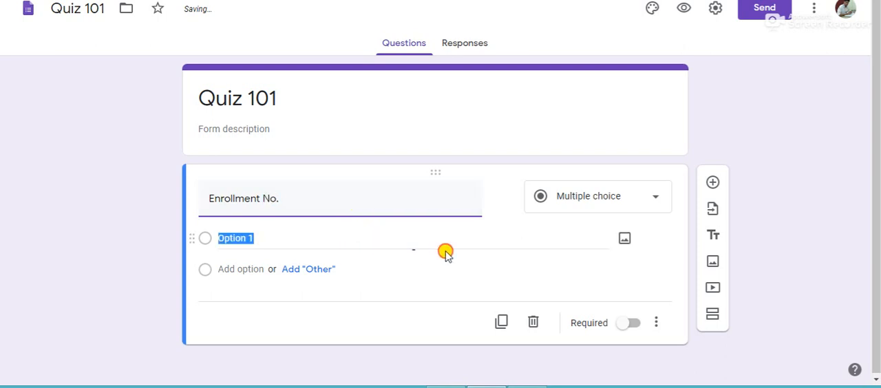
pyautogui.click(350, 280)
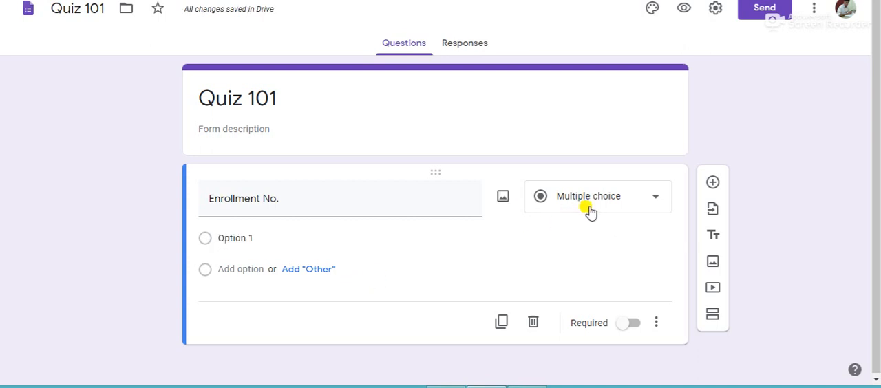
# Change the Enrollment No. question to the Short answer type and make it required.
pyautogui.click(655, 211)
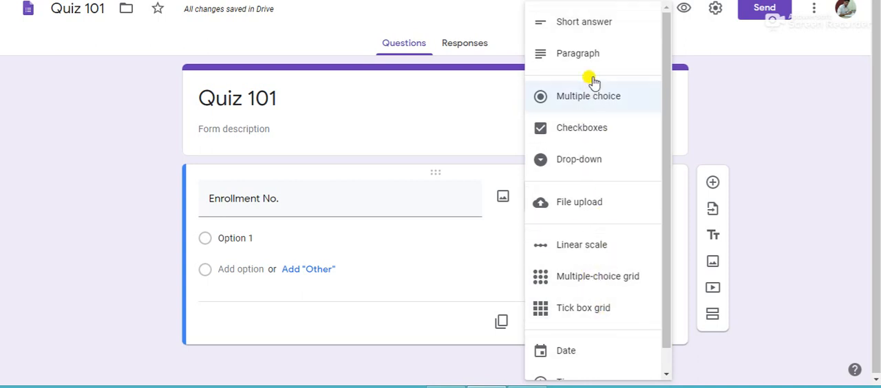
pyautogui.click(603, 34)
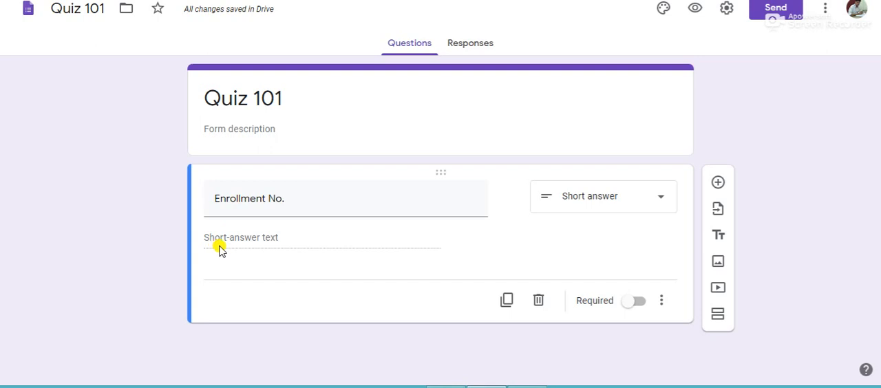
pyautogui.click(637, 309)
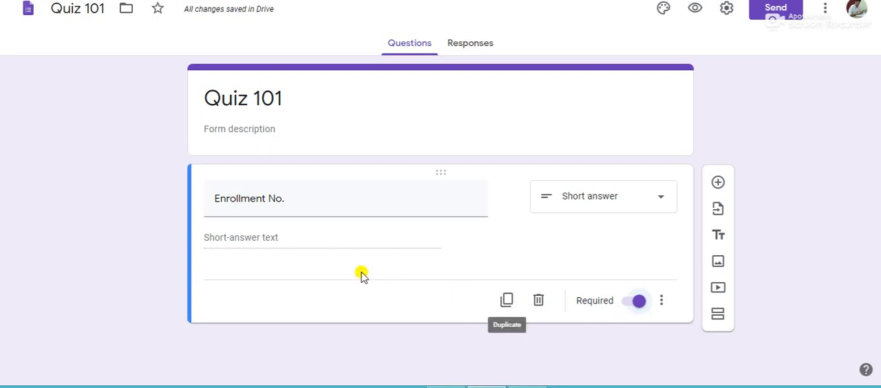
# Add response validation to the Enrollment No. question and set its rule type to Regular expression.
pyautogui.click(660, 303)
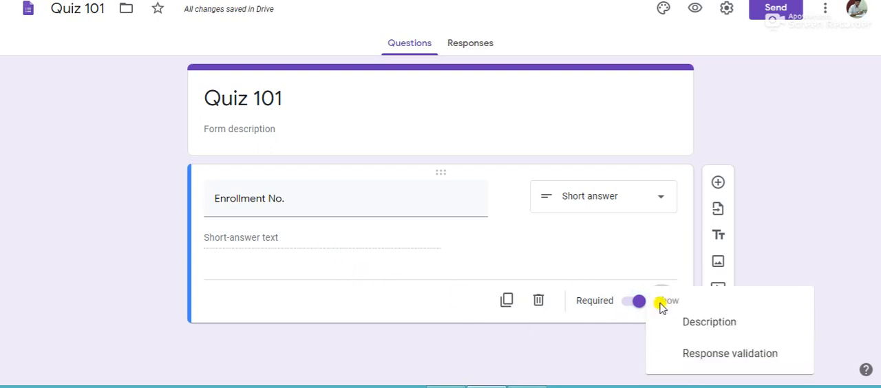
pyautogui.click(718, 355)
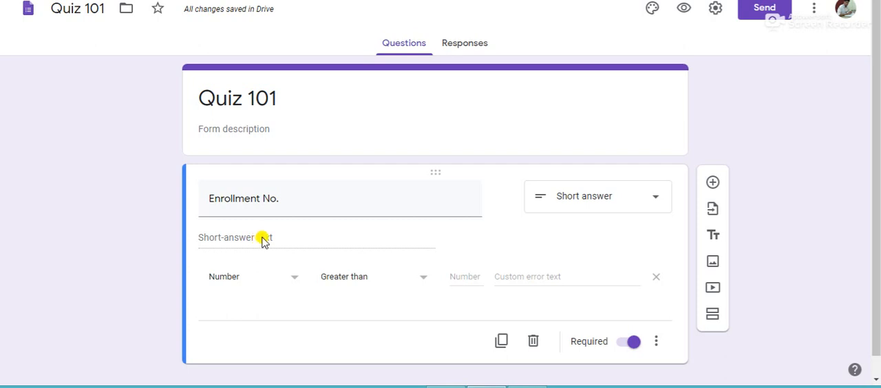
pyautogui.click(292, 289)
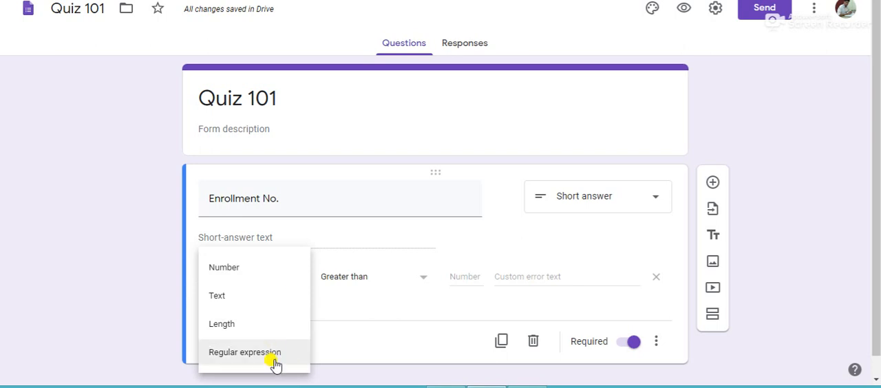
pyautogui.click(275, 364)
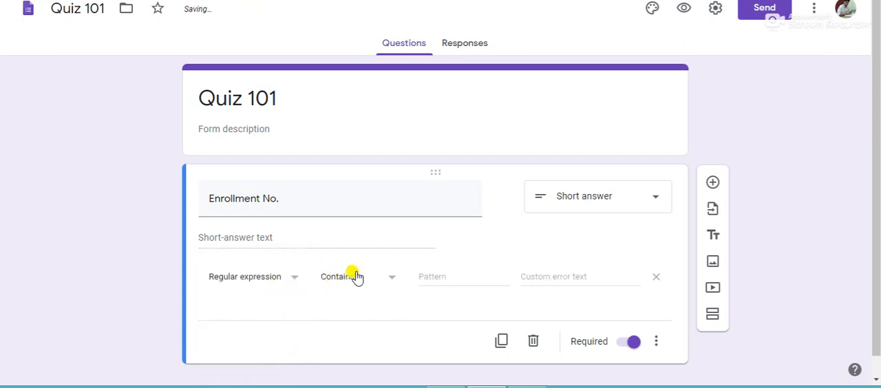
pyautogui.click(454, 282)
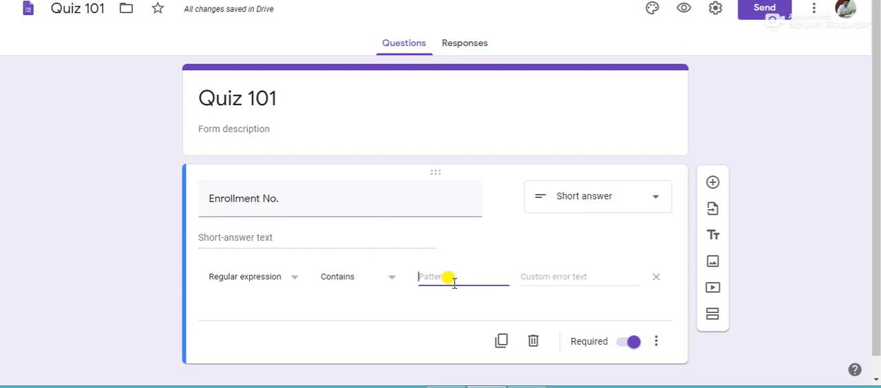
pyautogui.click(562, 279)
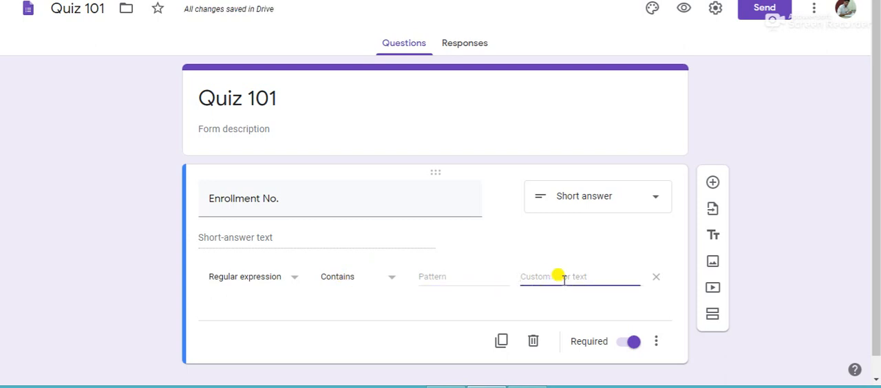
pyautogui.click(429, 280)
pyautogui.click(568, 278)
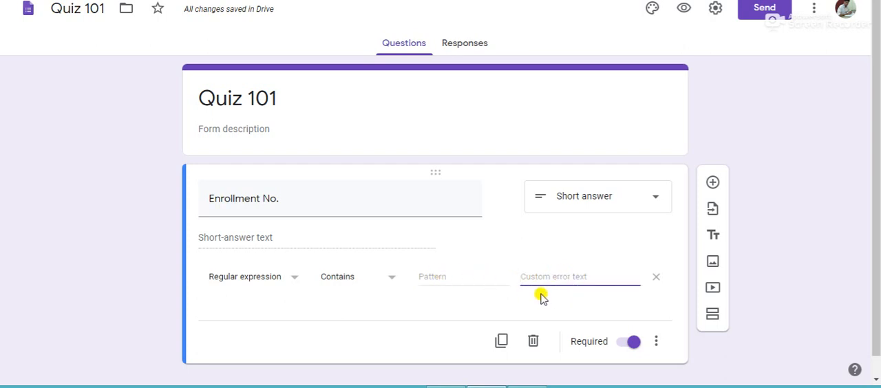
pyautogui.click(455, 274)
pyautogui.click(594, 276)
pyautogui.click(446, 278)
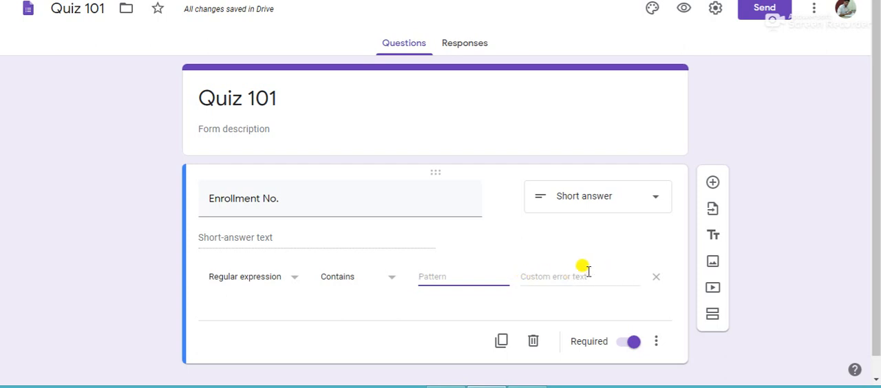
# Add a short-answer question titled "Name" and give it response validation with the Regular expression rule type.
pyautogui.click(712, 187)
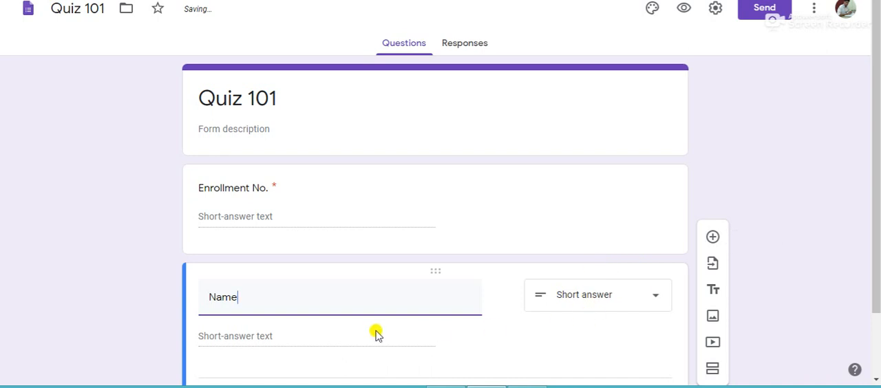
pyautogui.scroll(-1, 264, 337)
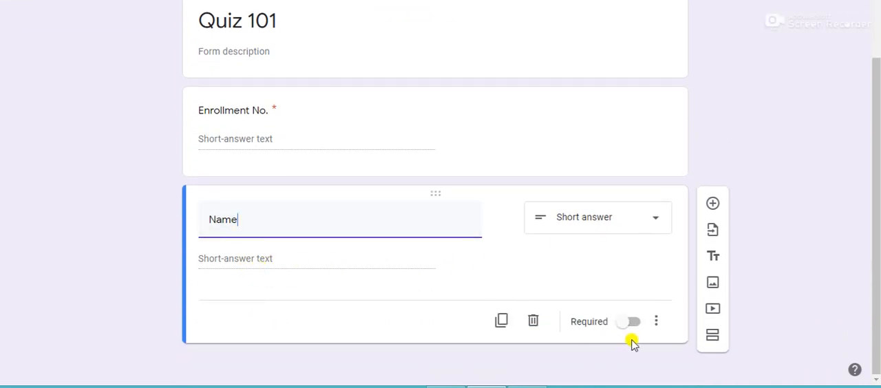
pyautogui.click(656, 324)
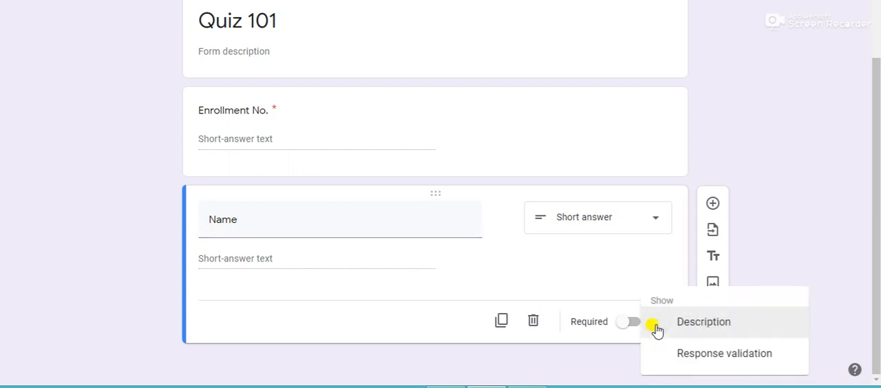
pyautogui.click(700, 355)
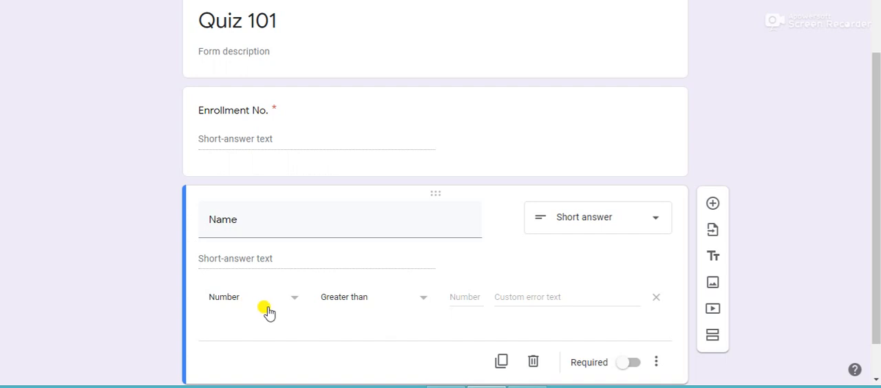
pyautogui.click(294, 305)
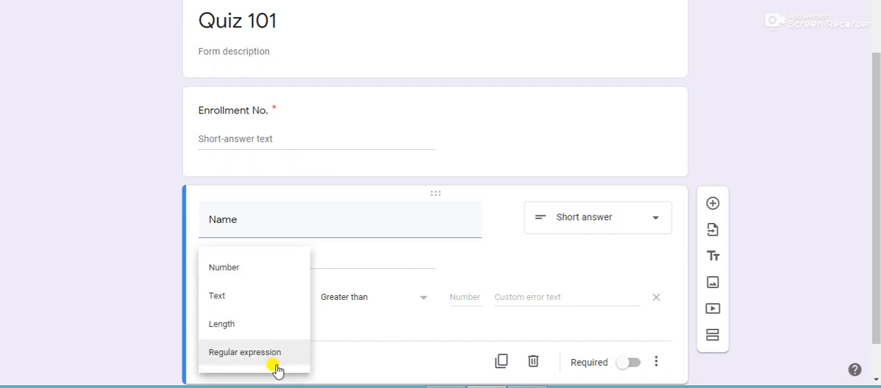
pyautogui.click(277, 363)
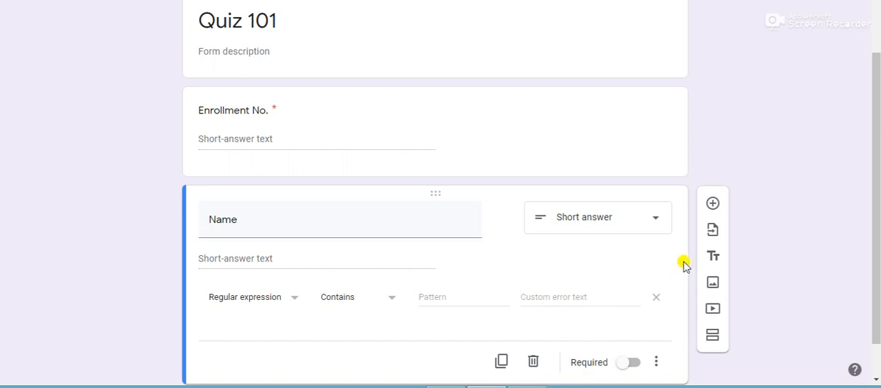
# Add a multiple-choice question titled "Class" with the options A, B, C and D.
pyautogui.click(712, 204)
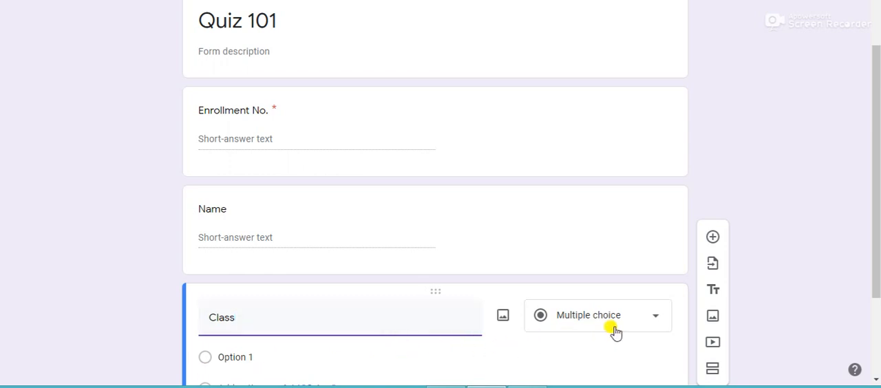
pyautogui.scroll(-2, 247, 361)
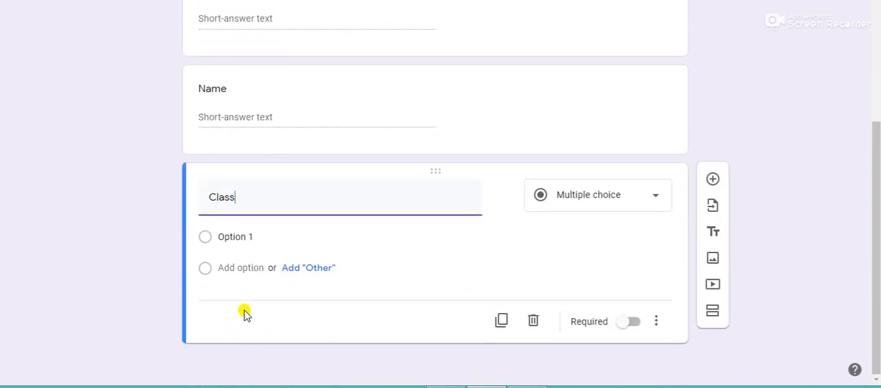
pyautogui.click(252, 234)
pyautogui.write('a')
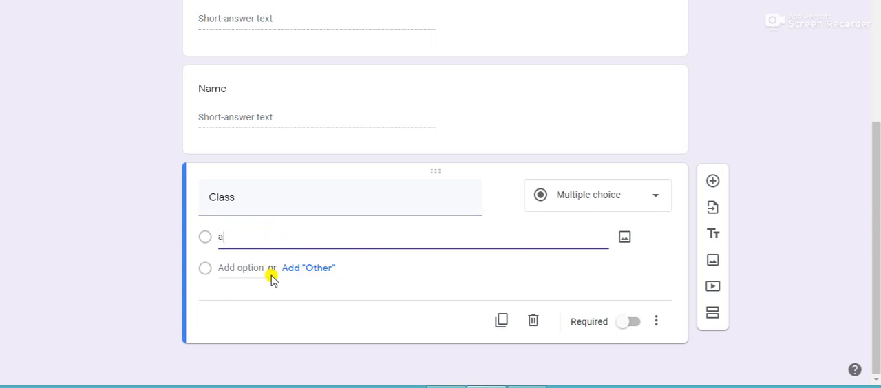
pyautogui.press('BackSpace')
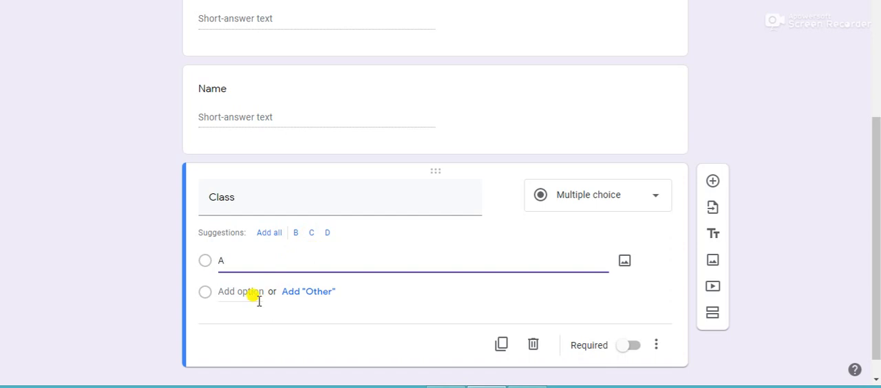
pyautogui.click(257, 293)
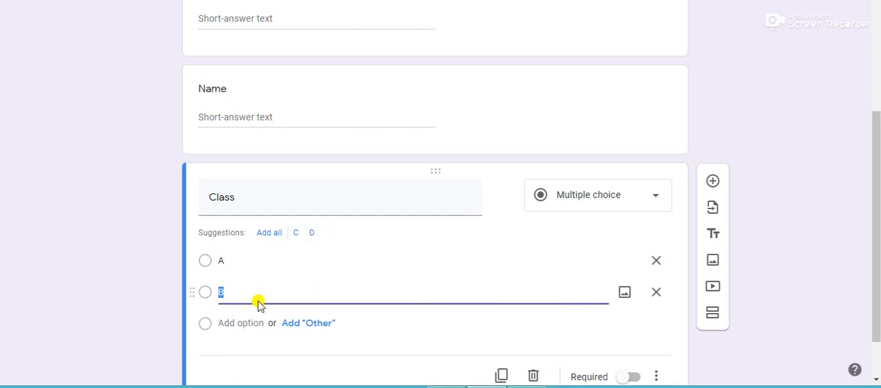
pyautogui.click(212, 325)
pyautogui.write('C')
pyautogui.click(247, 345)
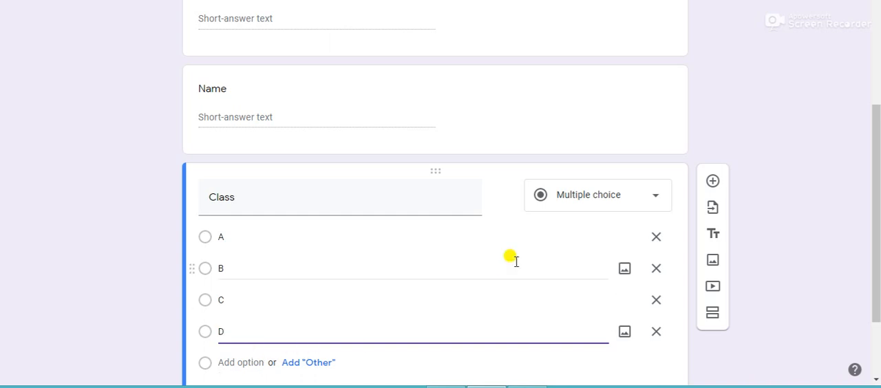
# Make the Name question required.
pyautogui.click(483, 149)
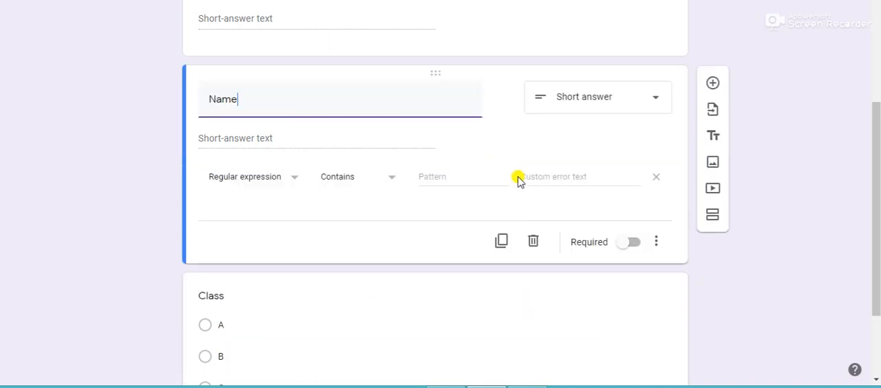
pyautogui.click(631, 246)
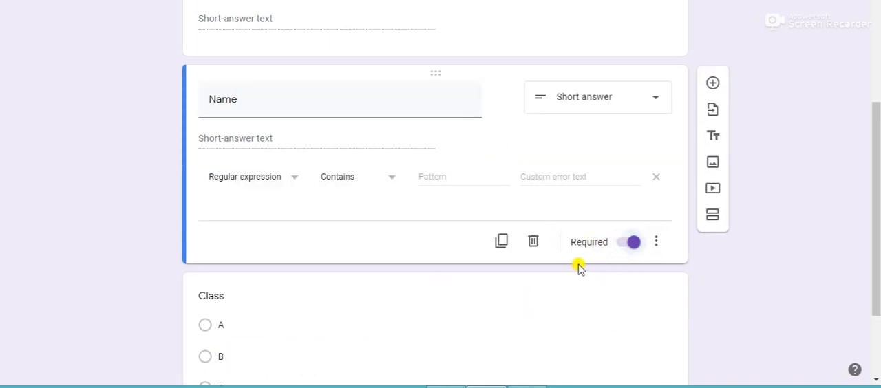
pyautogui.scroll(-2, 544, 255)
pyautogui.click(511, 245)
pyautogui.click(643, 322)
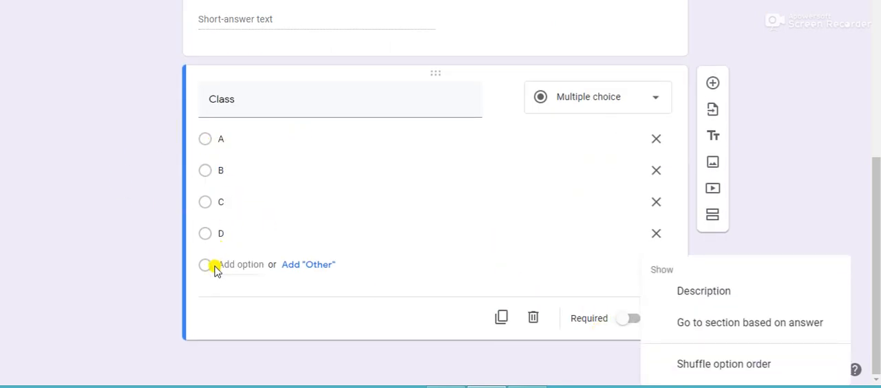
pyautogui.click(633, 104)
pyautogui.click(650, 102)
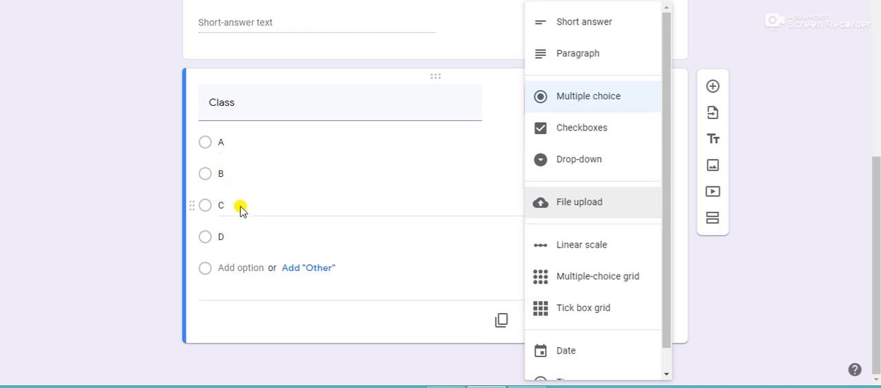
pyautogui.click(389, 226)
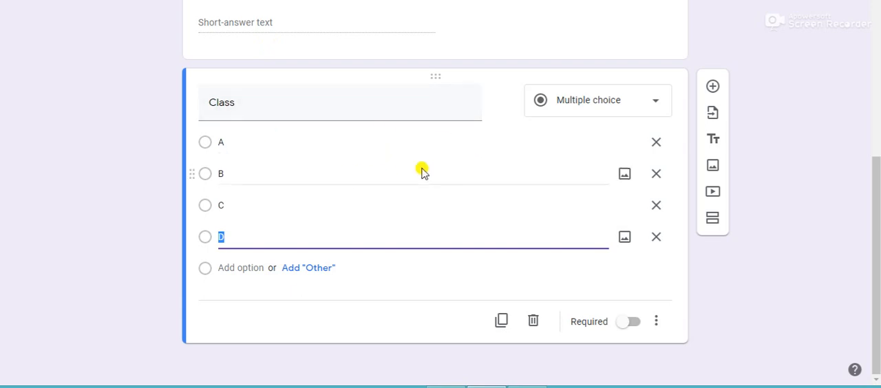
# Add a new section after the Class question and title it "CIVIL".
pyautogui.click(712, 220)
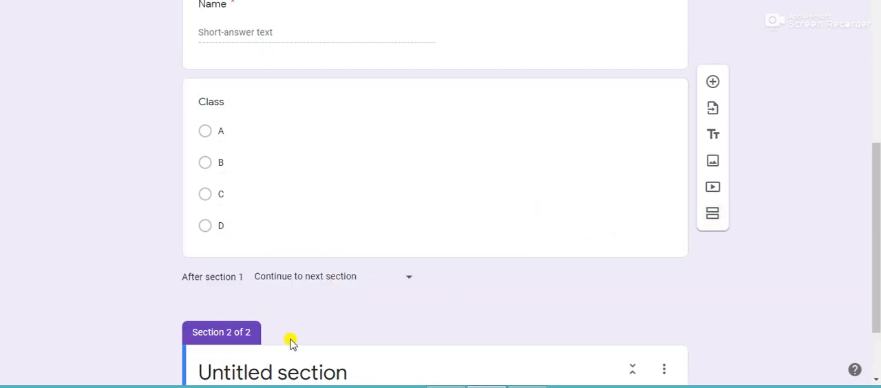
pyautogui.scroll(-1, 403, 281)
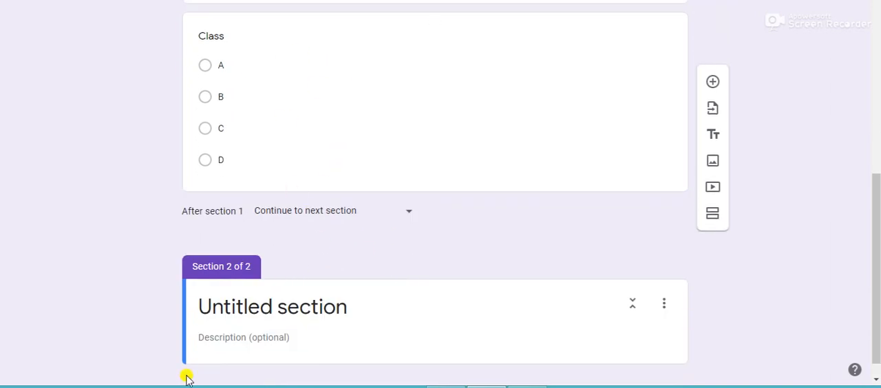
pyautogui.scroll(-1, 500, 309)
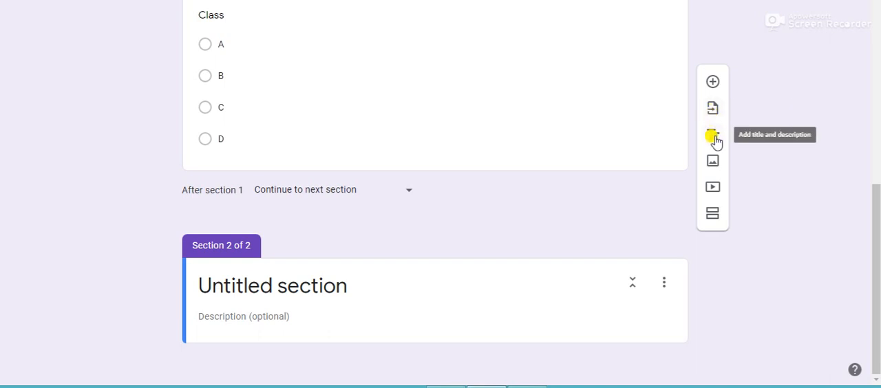
pyautogui.click(366, 285)
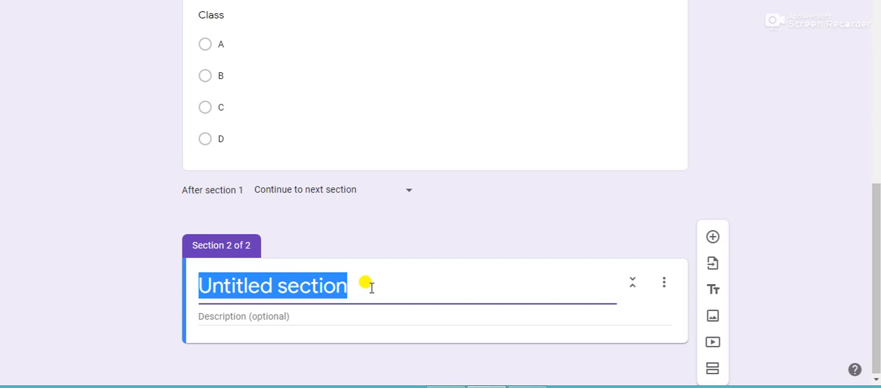
pyautogui.press('BackSpace')
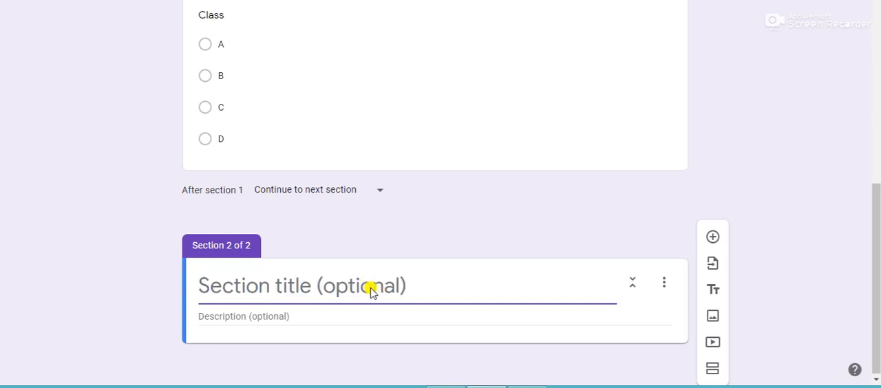
pyautogui.write('CIVIL')
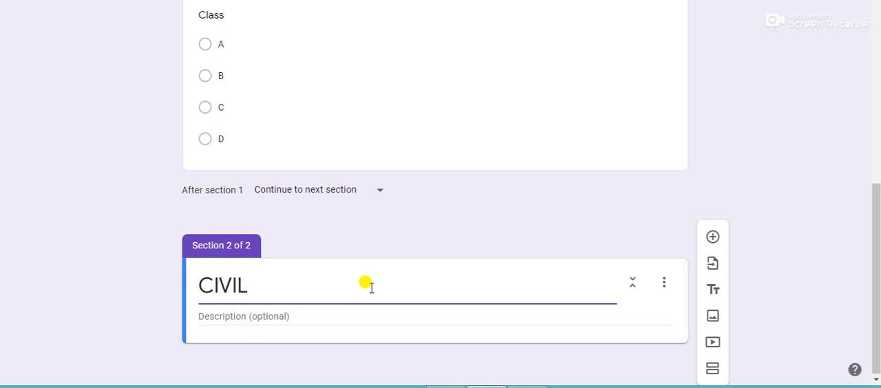
# Add a title and description block named "Cement" to the CIVIL section, with a blank multiple-choice question below it.
pyautogui.click(714, 292)
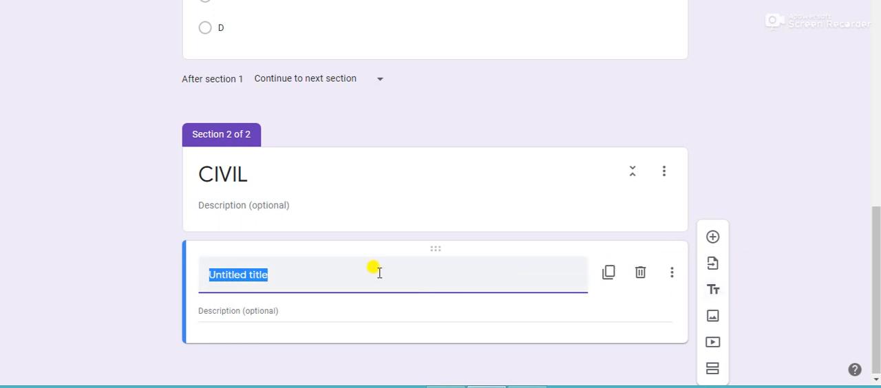
pyautogui.press('BackSpace')
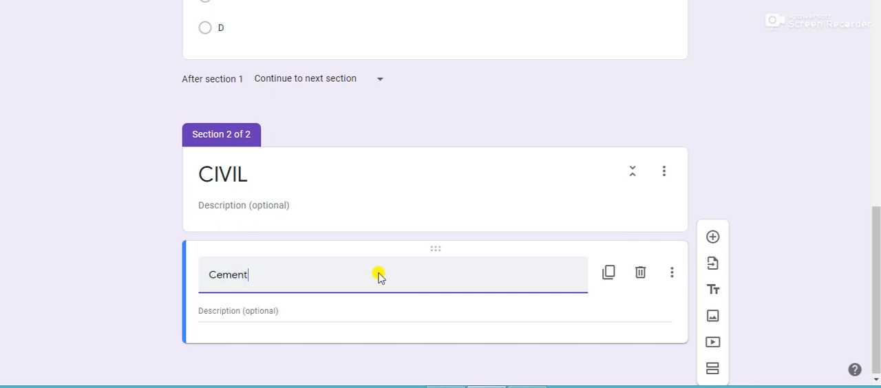
pyautogui.click(713, 241)
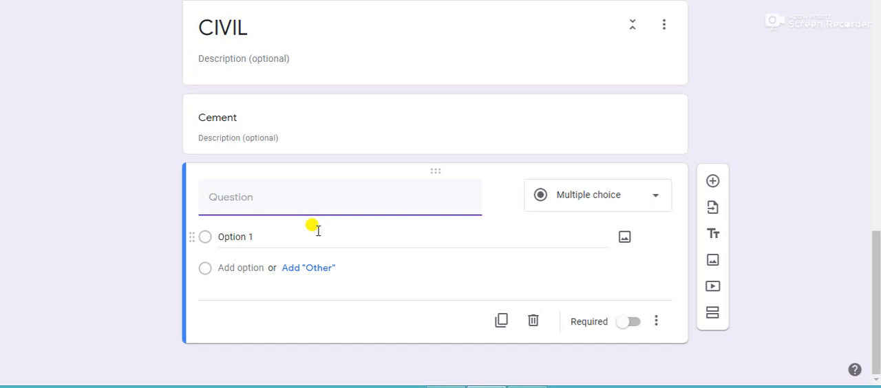
# In the form's general settings, enable collecting email addresses and response receipts with the "If respondent requests it" option.
pyautogui.scroll(10, 503, 232)
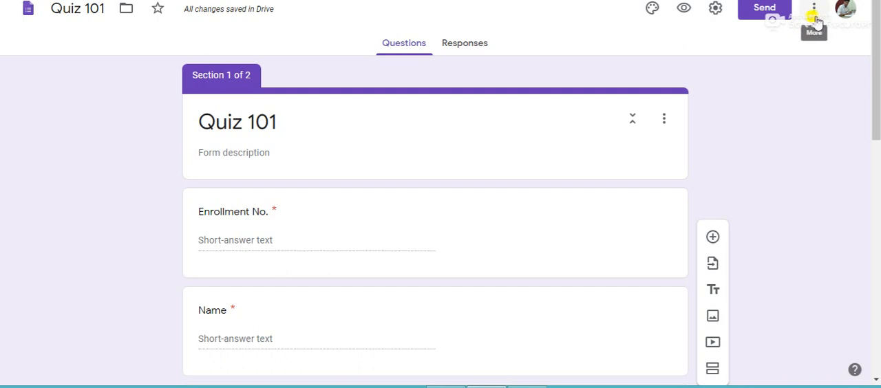
pyautogui.click(715, 15)
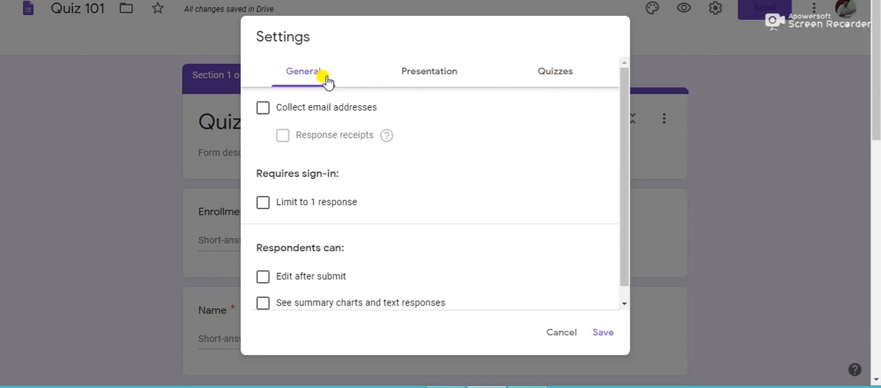
pyautogui.click(264, 110)
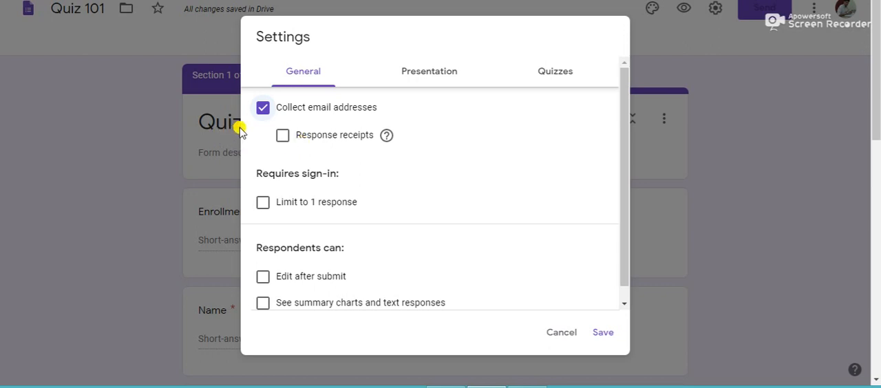
pyautogui.click(284, 136)
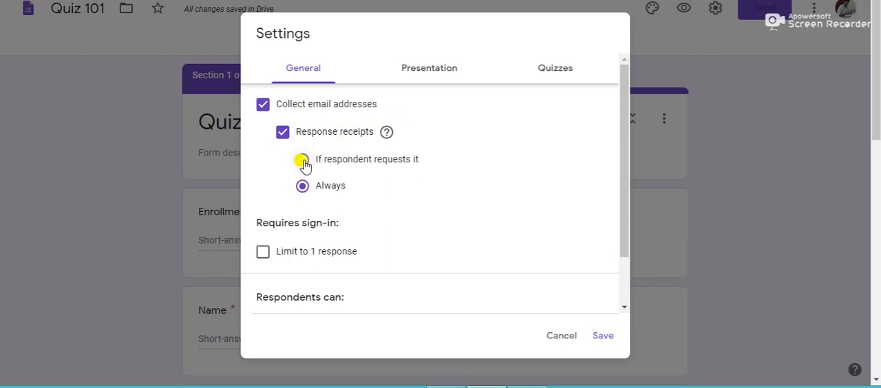
pyautogui.click(302, 159)
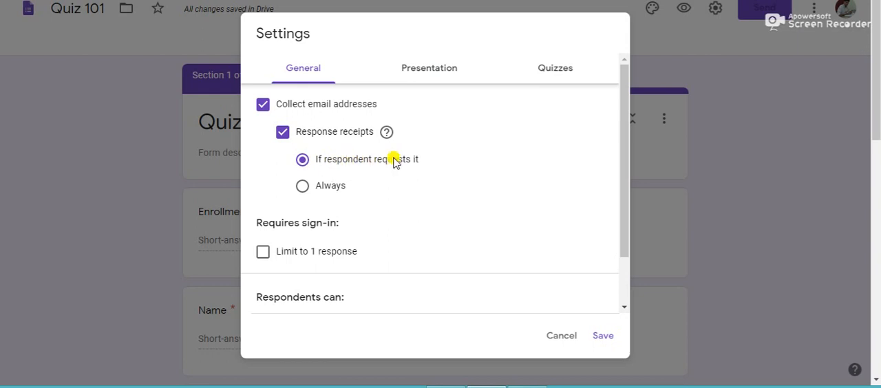
pyautogui.click(282, 134)
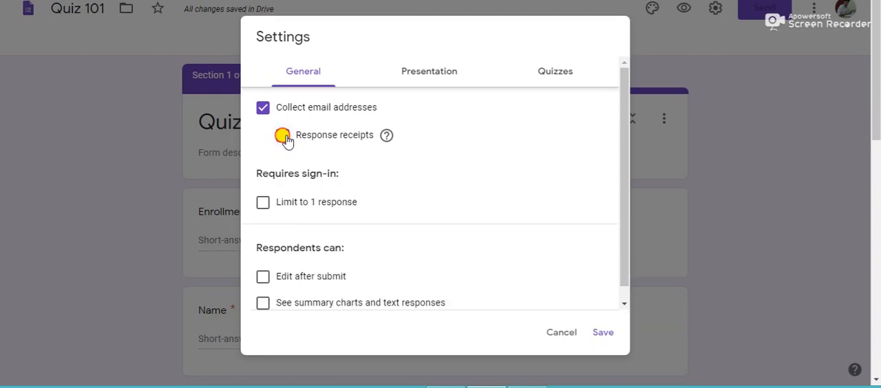
pyautogui.click(283, 136)
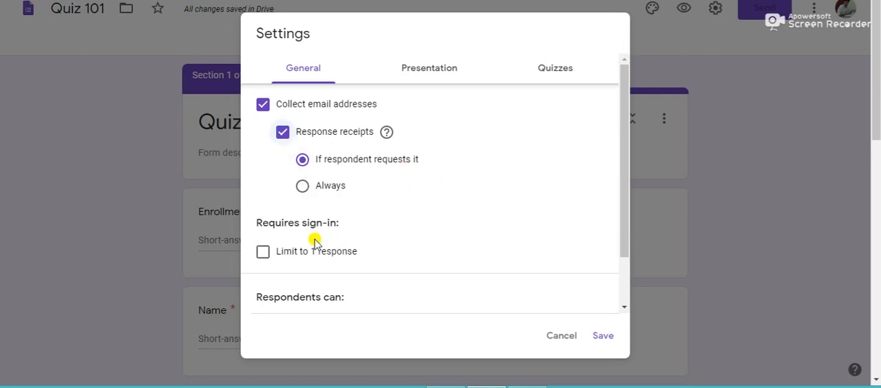
# Limit the form to 1 response per respondent.
pyautogui.click(263, 253)
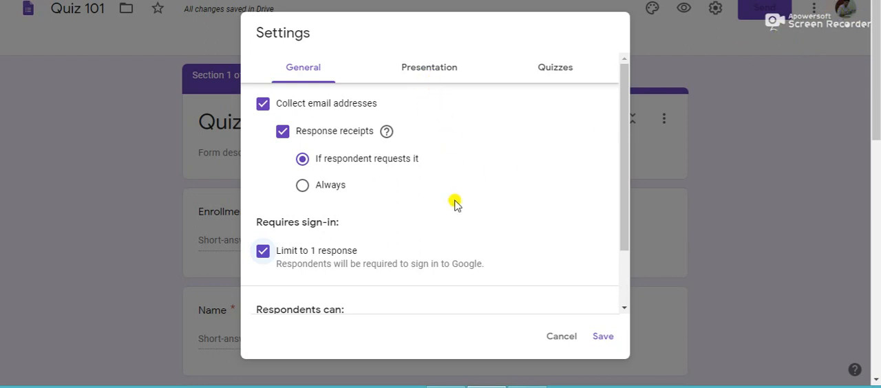
pyautogui.moveTo(623, 220); pyautogui.dragTo(623, 278)
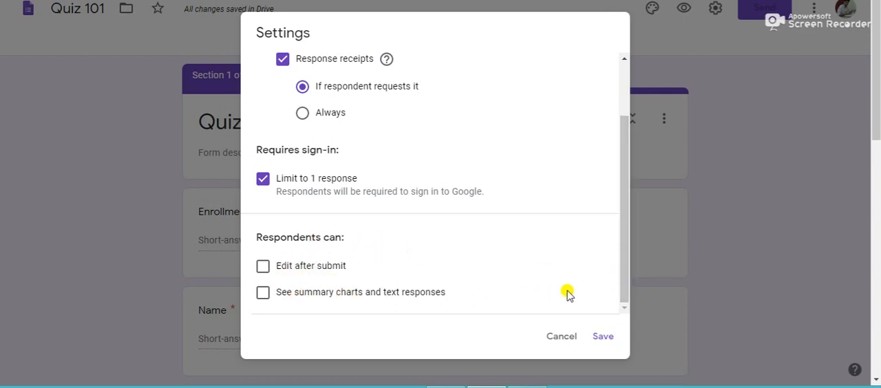
# In the presentation settings, enable showing the progress bar and shuffling the question order.
pyautogui.moveTo(623, 248); pyautogui.dragTo(605, 163)
pyautogui.click(441, 72)
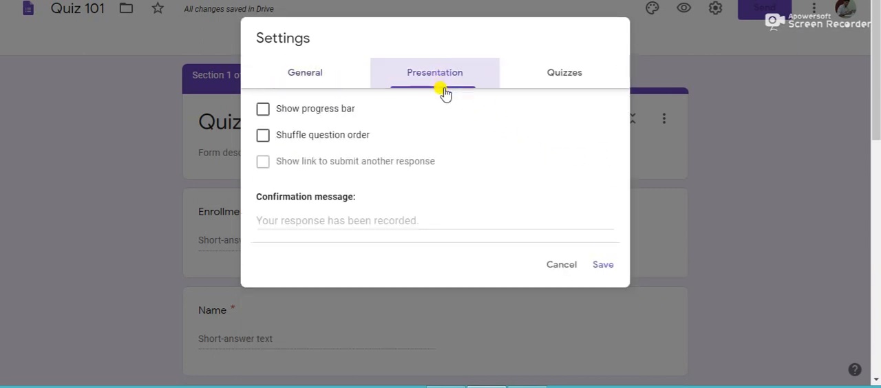
pyautogui.click(264, 111)
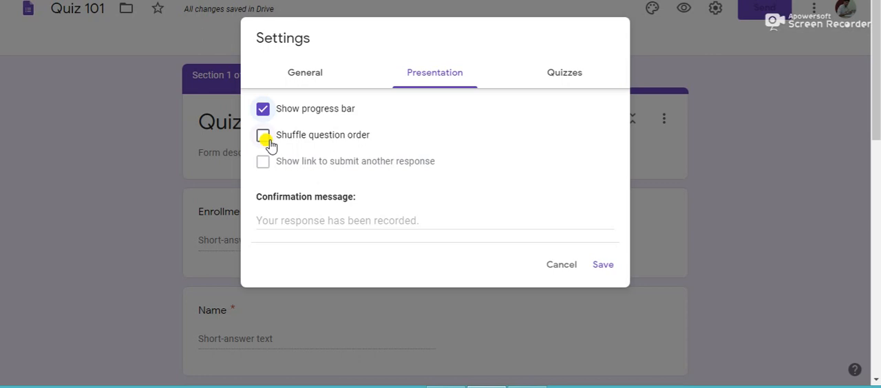
pyautogui.click(263, 138)
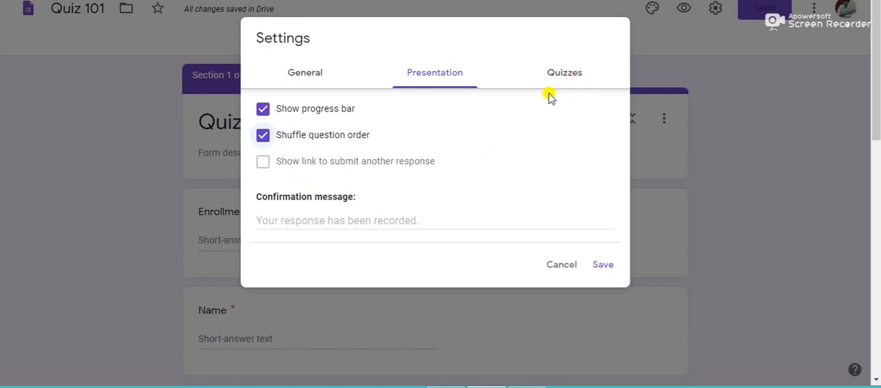
# Make the form a quiz with marks released immediately after each submission, hide correct answers from respondents, and save the settings.
pyautogui.click(575, 77)
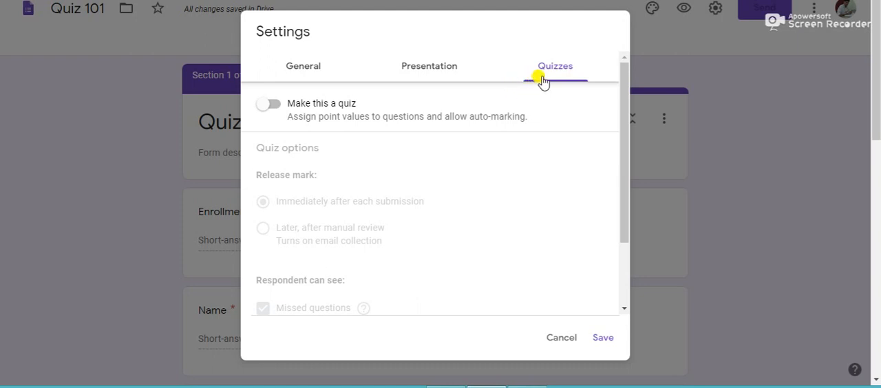
pyautogui.click(280, 107)
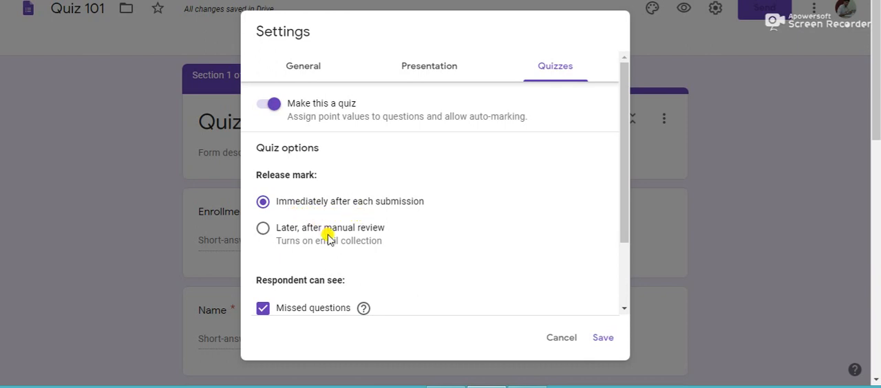
pyautogui.click(264, 228)
pyautogui.click(265, 205)
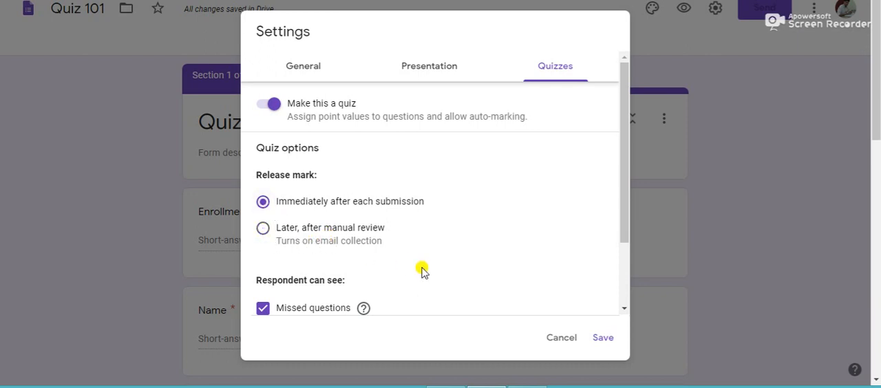
pyautogui.moveTo(621, 226); pyautogui.dragTo(621, 282)
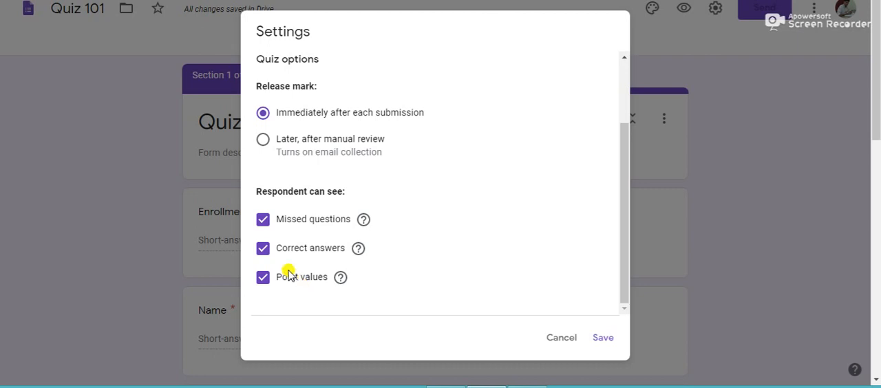
pyautogui.click(260, 249)
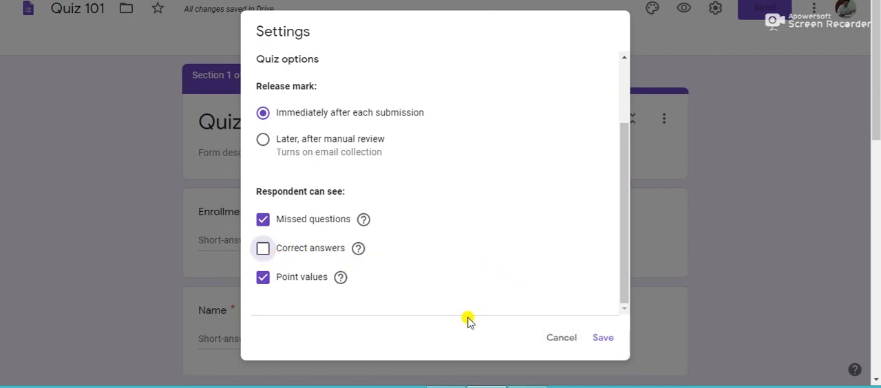
pyautogui.click(603, 337)
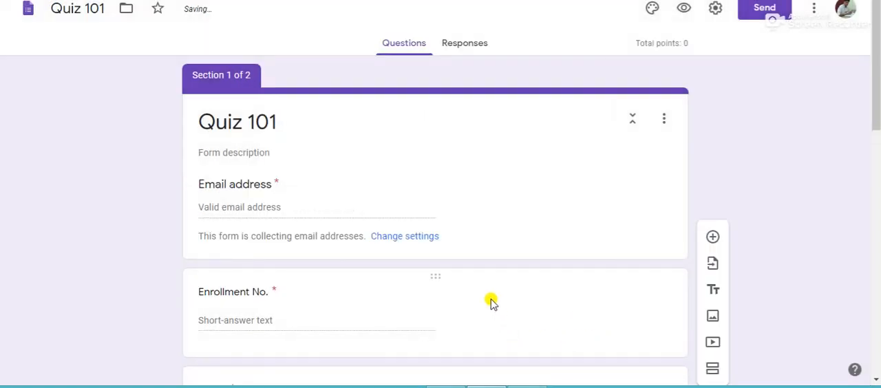
# Copy the text of question 7 about Shells from the Word document into the blank question under Cement in Google Forms.
pyautogui.scroll(-7, 483, 259)
pyautogui.scroll(-4, 289, 259)
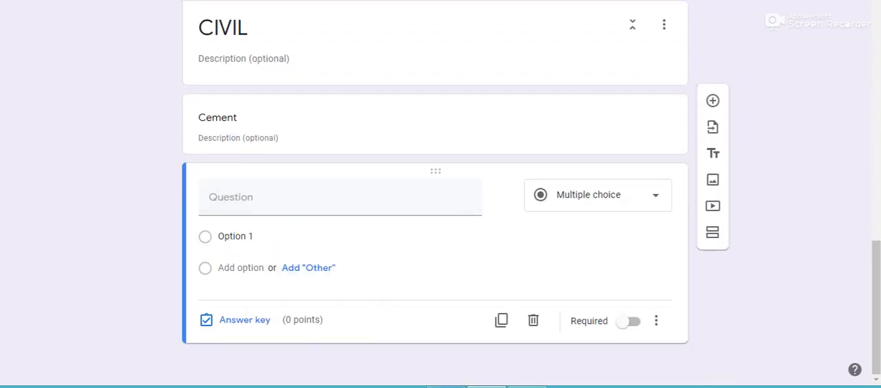
pyautogui.click(435, 387)
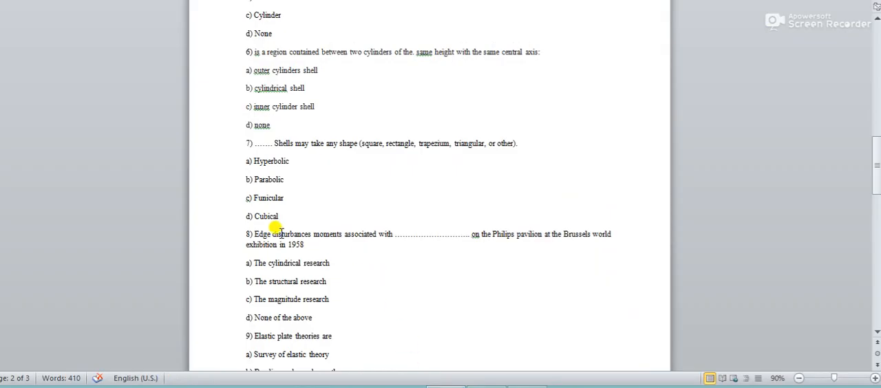
pyautogui.moveTo(521, 146); pyautogui.dragTo(268, 145)
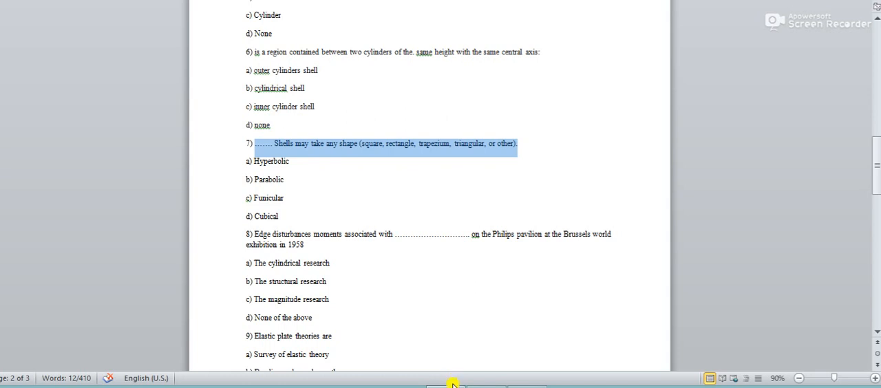
pyautogui.hotkey('alt', 'Tab')
pyautogui.click(266, 201)
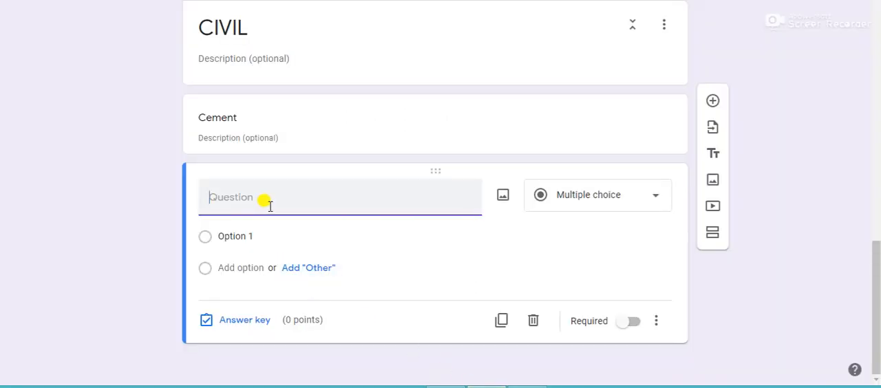
pyautogui.write('....... Shells may take any shape (square, rectangle, trapezium, triangular, or other).')
# Copy answer a) "Hyperbolic" from the Word document into the first option of the Shells question in Google Forms.
pyautogui.click(444, 387)
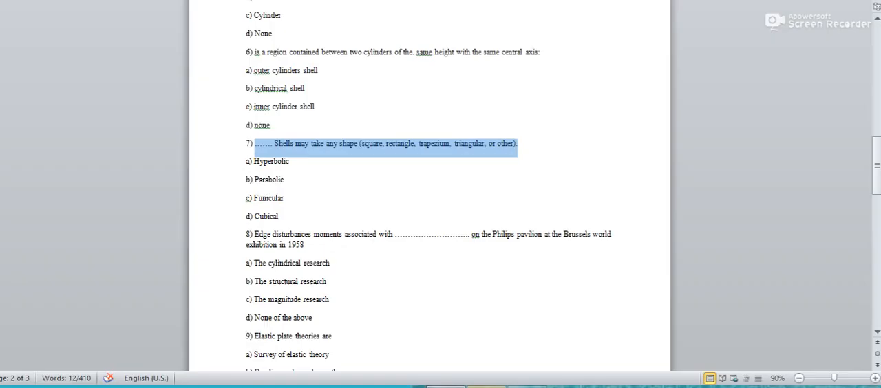
pyautogui.moveTo(288, 162); pyautogui.dragTo(255, 162)
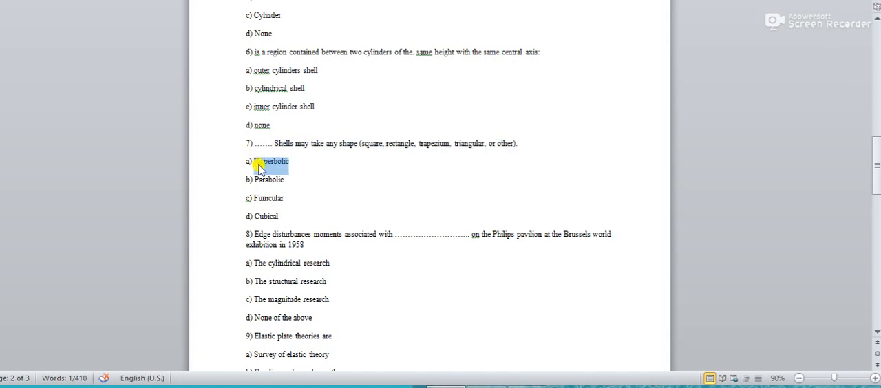
pyautogui.click(527, 386)
pyautogui.click(486, 386)
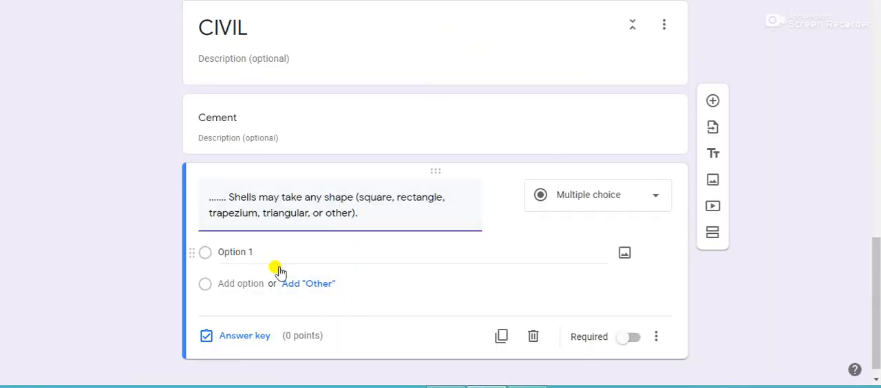
pyautogui.click(223, 255)
pyautogui.write('Hyperbolic')
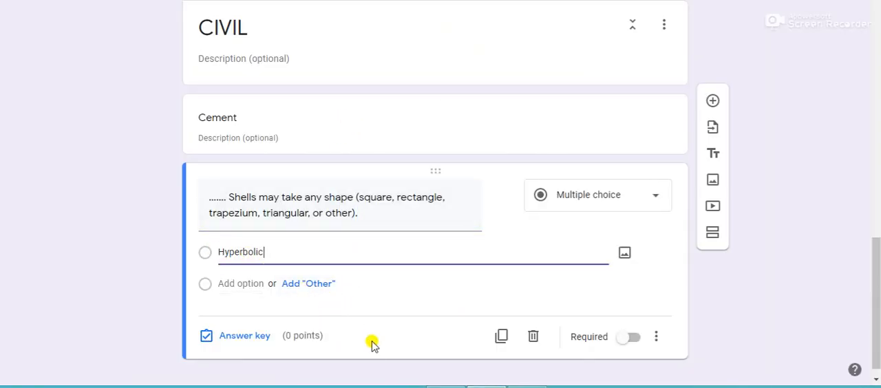
# Add "Parabolic" as the second option of the Shells question, copying it from answer b) in the Word document.
pyautogui.hotkey('alt', 'Tab')
pyautogui.moveTo(284, 179); pyautogui.dragTo(260, 180)
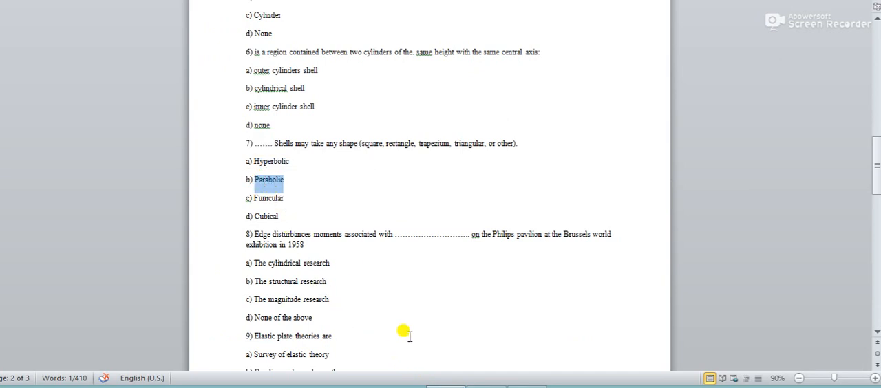
pyautogui.hotkey('alt', 'Tab')
pyautogui.click(256, 282)
pyautogui.write('Parabolic')
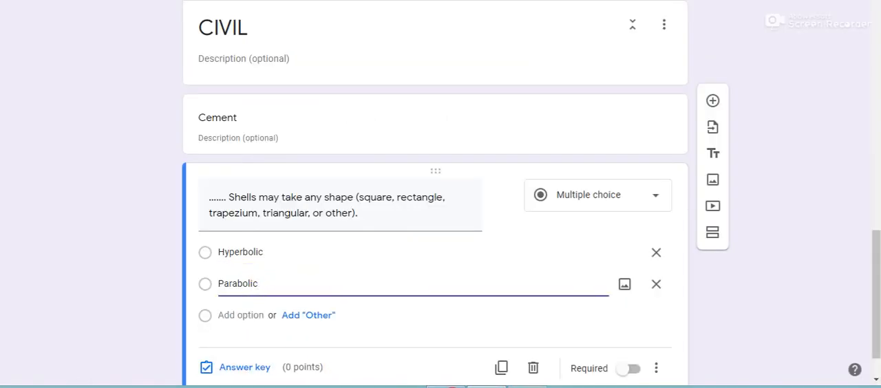
# Add "Funicular" as the third option of the Shells question, copying it from answer c) in the Word document.
pyautogui.hotkey('alt', 'Tab')
pyautogui.moveTo(285, 197); pyautogui.dragTo(255, 205)
pyautogui.hotkey('ctrl', 'c')
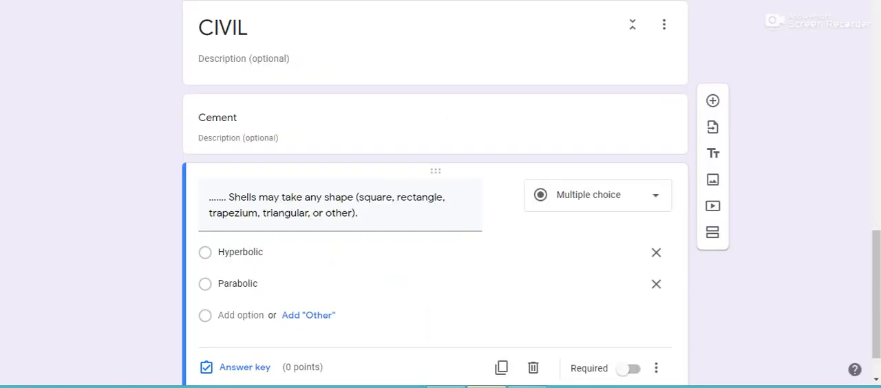
pyautogui.click(459, 382)
pyautogui.click(232, 313)
pyautogui.hotkey('ctrl', 'v')
# Add "Cubical" as the fourth option of the Shells question, taking the text from answer d) in the Word document.
pyautogui.click(230, 346)
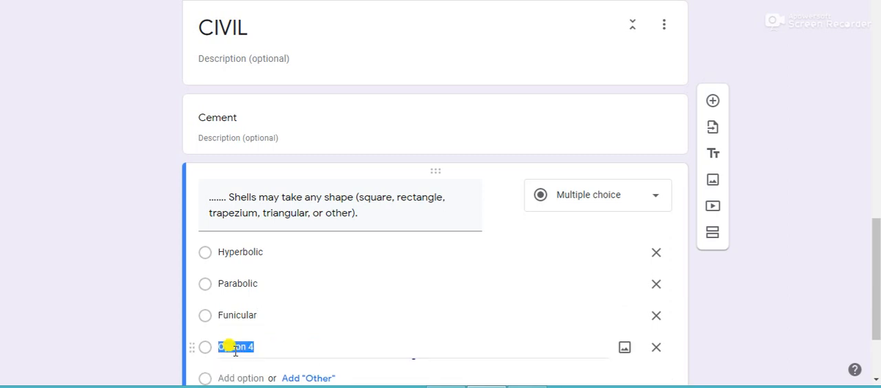
pyautogui.click(446, 386)
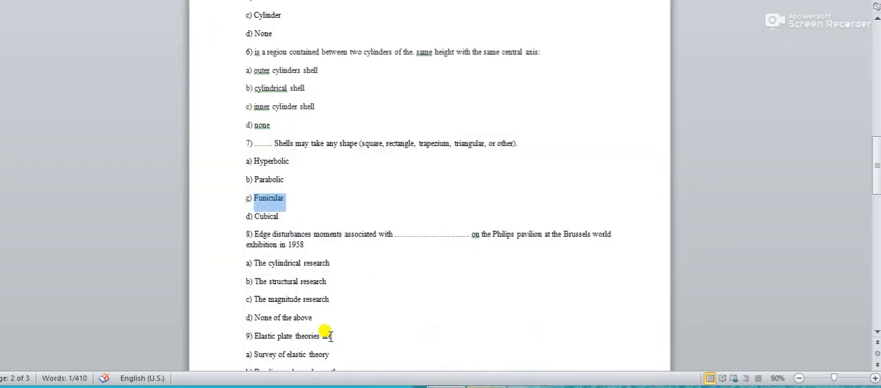
pyautogui.moveTo(278, 208); pyautogui.dragTo(257, 218)
pyautogui.click(285, 218)
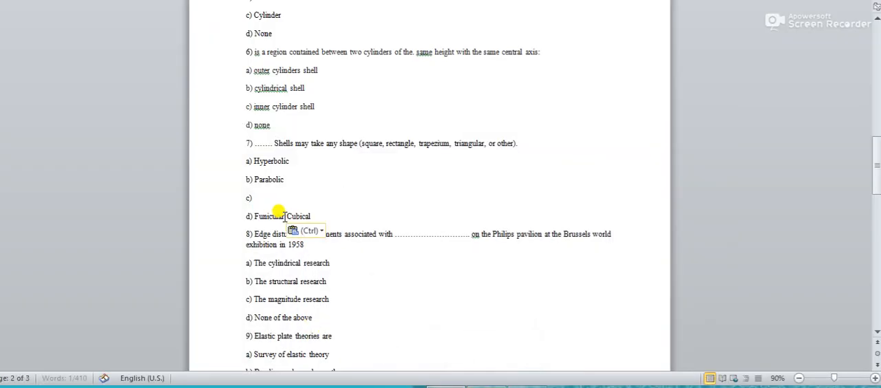
pyautogui.moveTo(314, 219); pyautogui.dragTo(289, 219)
pyautogui.hotkey('ctrl', 'c')
pyautogui.press('BackSpace')
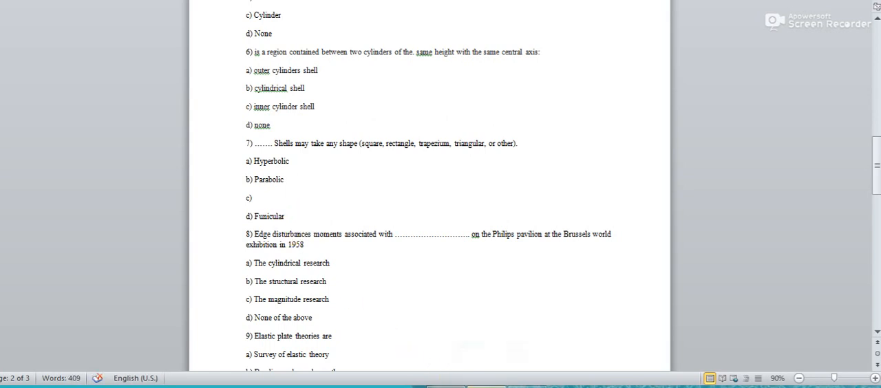
pyautogui.click(446, 386)
pyautogui.hotkey('ctrl', 'v')
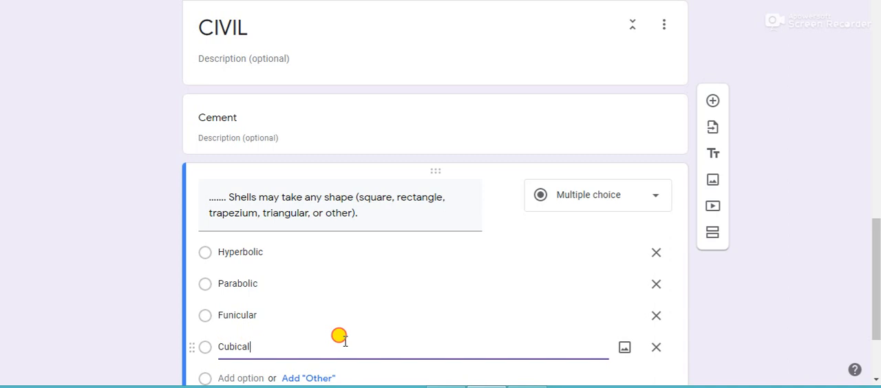
pyautogui.scroll(-2, 295, 300)
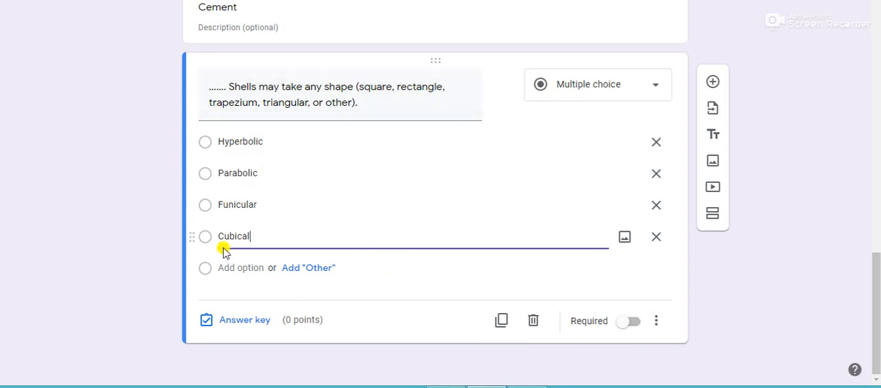
pyautogui.click(634, 325)
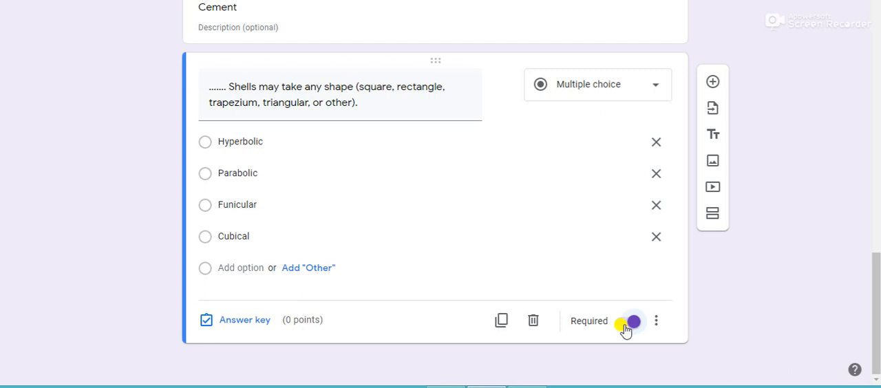
pyautogui.click(627, 324)
# In the Shells question's answer key, assign 1 point and mark "Funicular" as the correct answer.
pyautogui.click(223, 324)
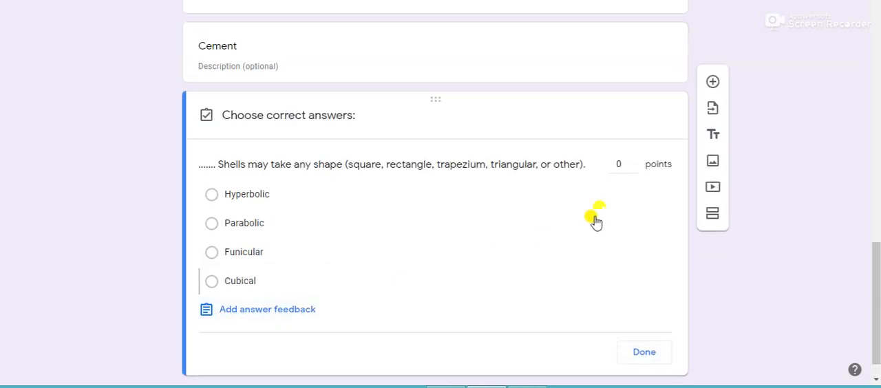
pyautogui.write('1')
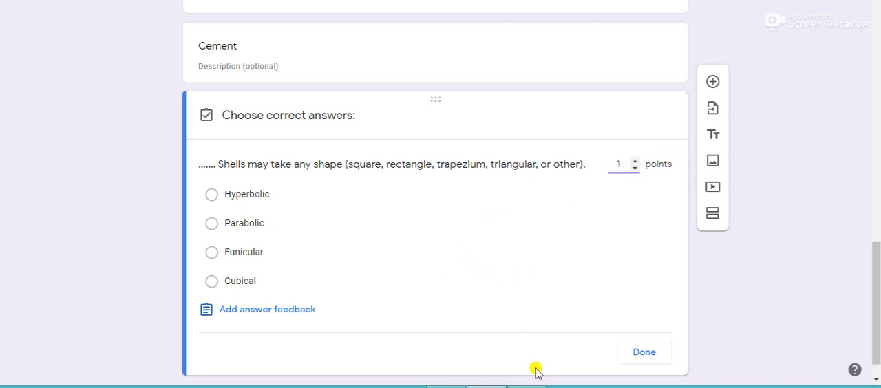
pyautogui.moveTo(486, 385)
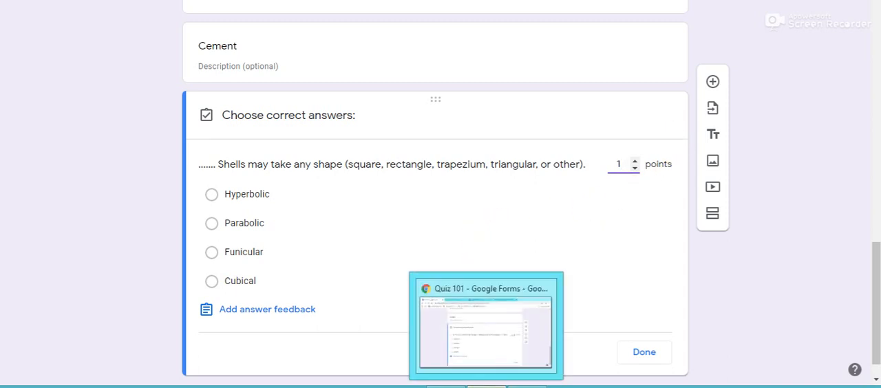
pyautogui.click(621, 259)
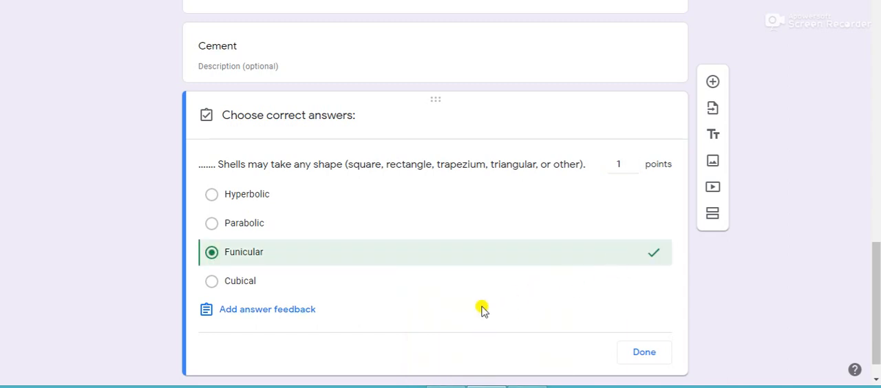
pyautogui.click(625, 263)
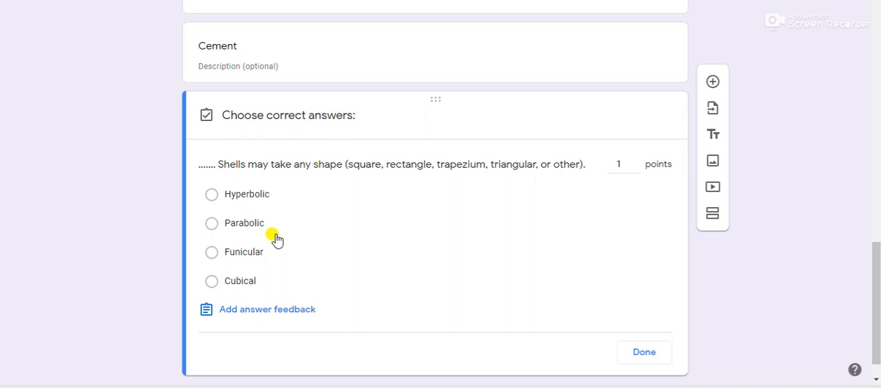
pyautogui.click(257, 256)
pyautogui.click(644, 352)
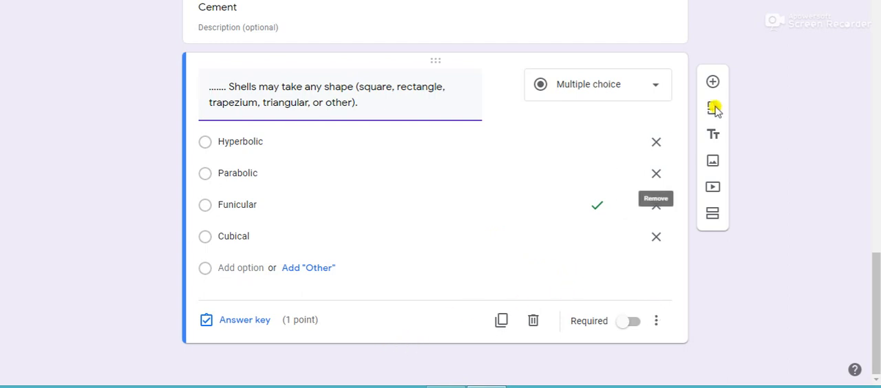
# Add a blank multiple-choice question below the Shells question and view the image upload options for the form and for its first option.
pyautogui.click(714, 83)
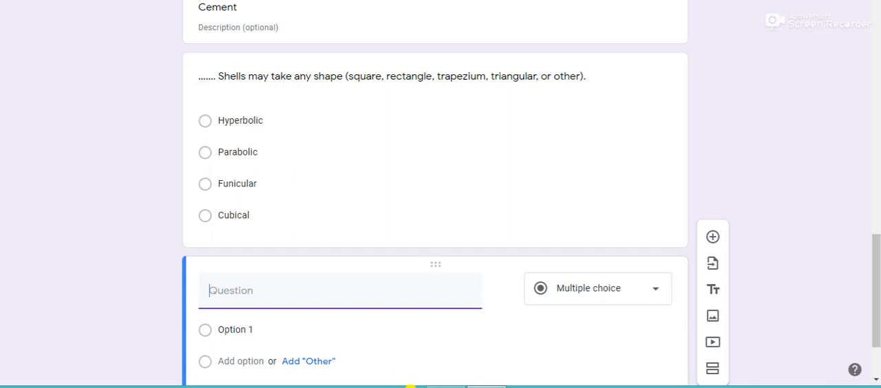
pyautogui.click(713, 318)
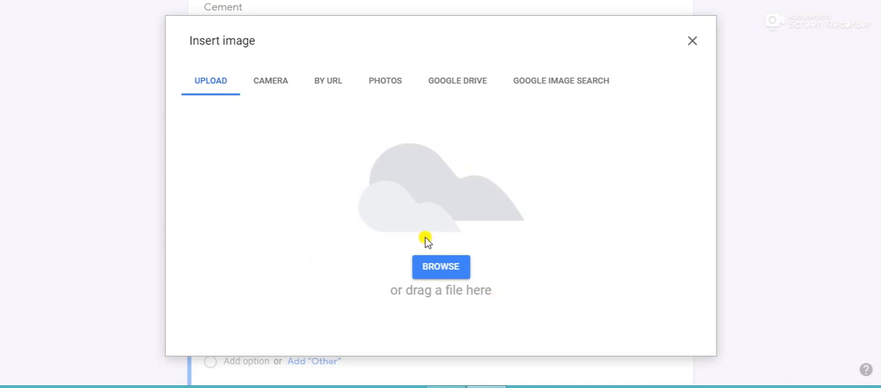
pyautogui.click(690, 39)
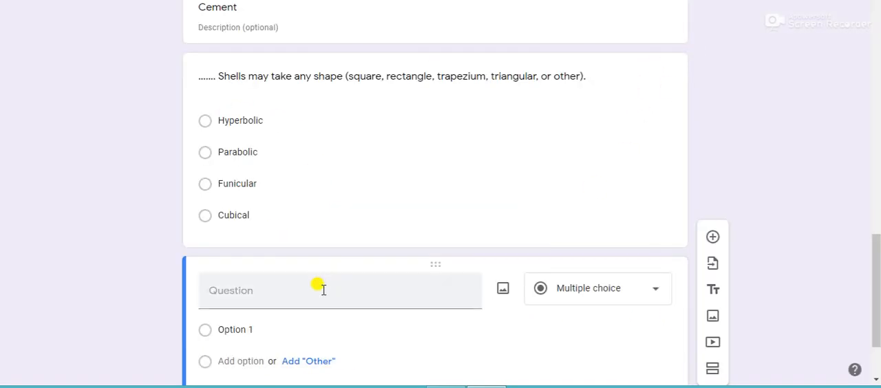
pyautogui.click(256, 334)
pyautogui.click(625, 331)
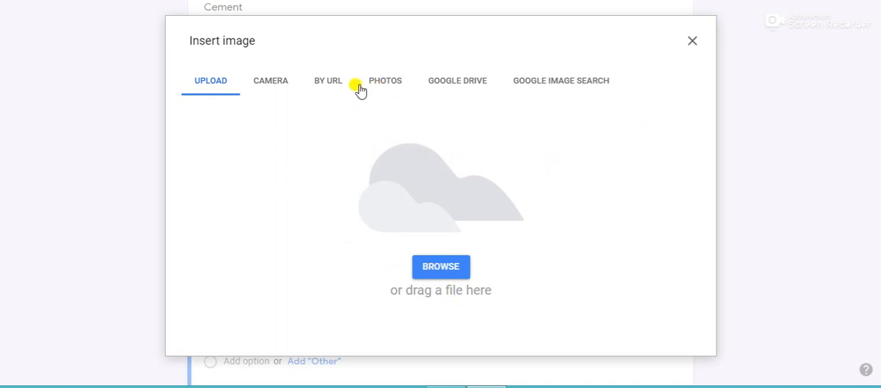
pyautogui.click(692, 40)
# Try adding a contact as a collaborator with the Editor role, and discard the invitation without sending it.
pyautogui.scroll(15, 563, 261)
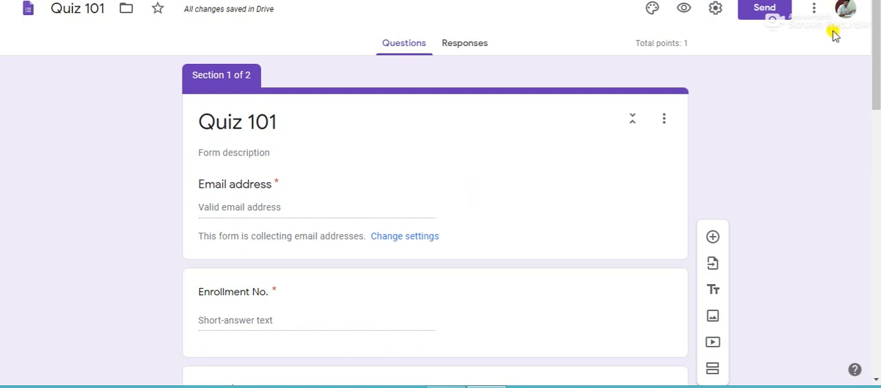
pyautogui.click(812, 10)
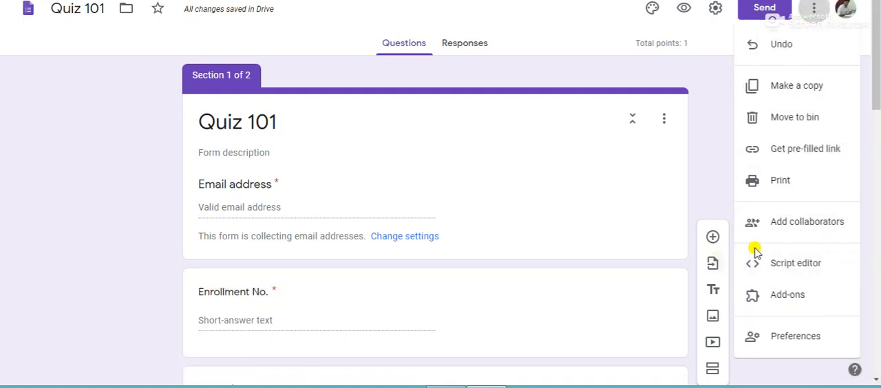
pyautogui.click(787, 231)
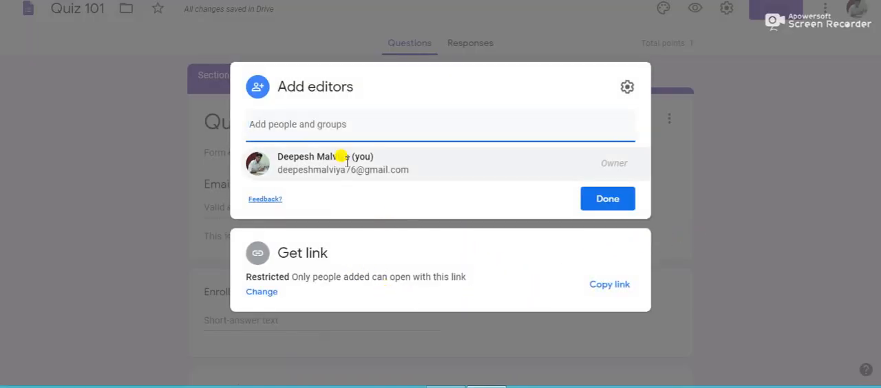
pyautogui.write('dee')
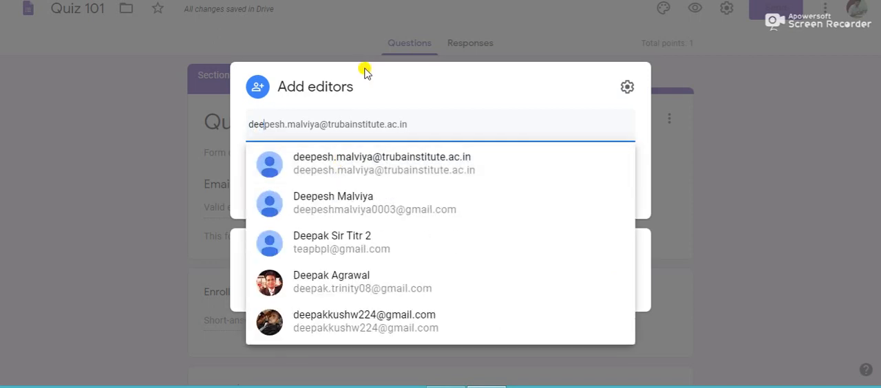
pyautogui.click(376, 206)
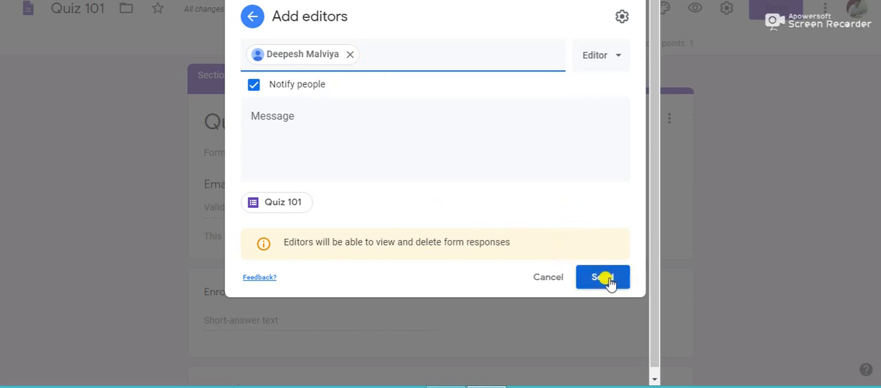
pyautogui.click(615, 57)
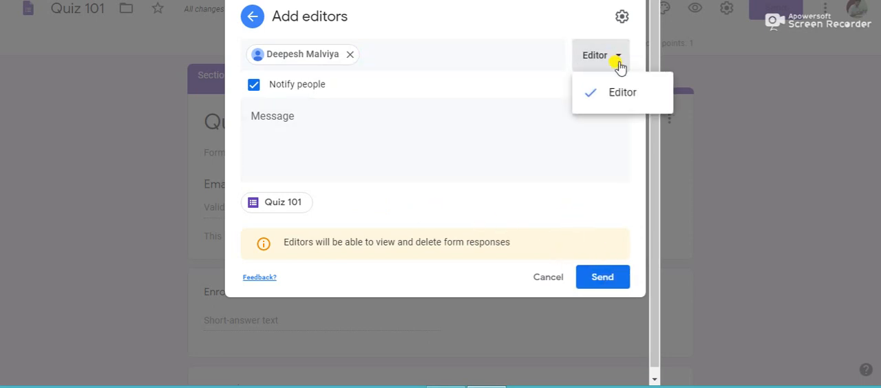
pyautogui.click(614, 92)
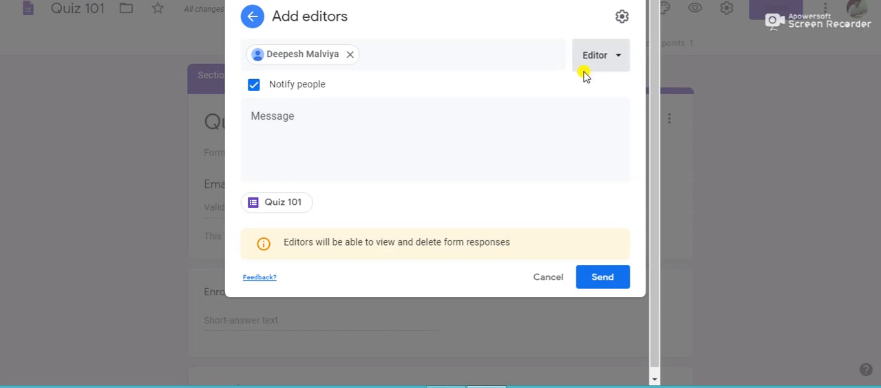
pyautogui.click(349, 58)
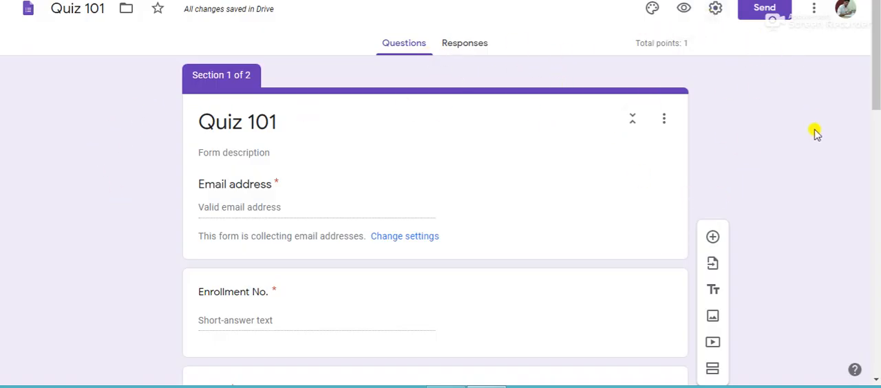
# Set the Work and School picture of an open book with heart-shaped pages as the form's header image.
pyautogui.click(651, 9)
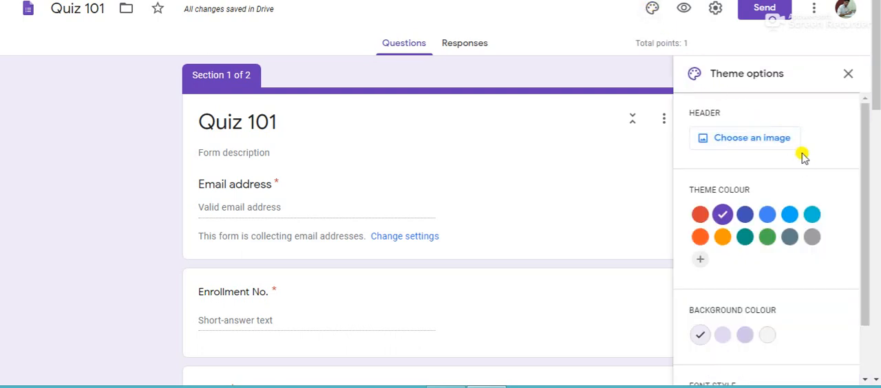
pyautogui.click(760, 139)
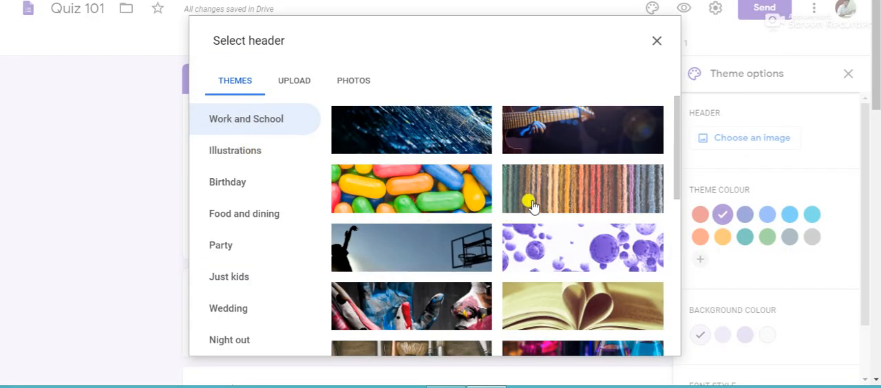
pyautogui.click(571, 318)
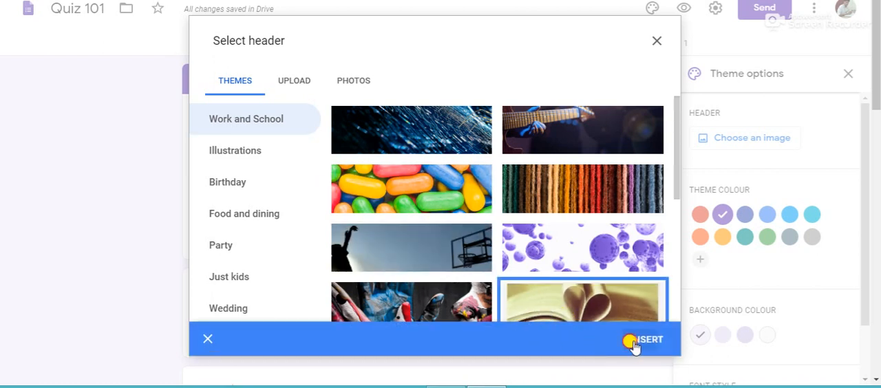
pyautogui.click(629, 341)
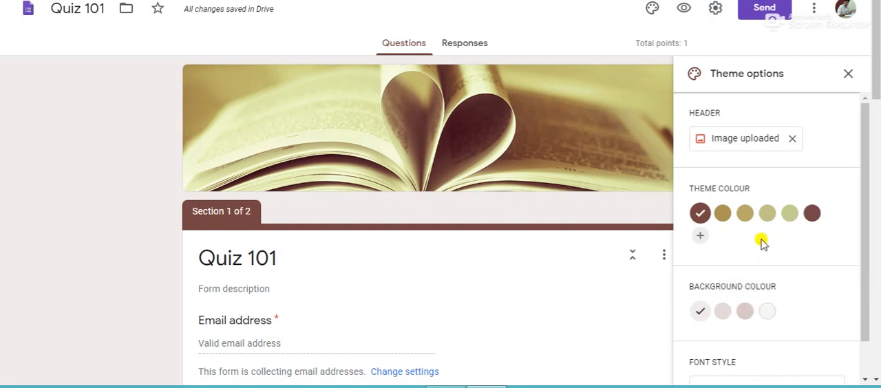
# Add the custom red #e41717 as the theme colour and choose the darkest pink background colour.
pyautogui.click(700, 235)
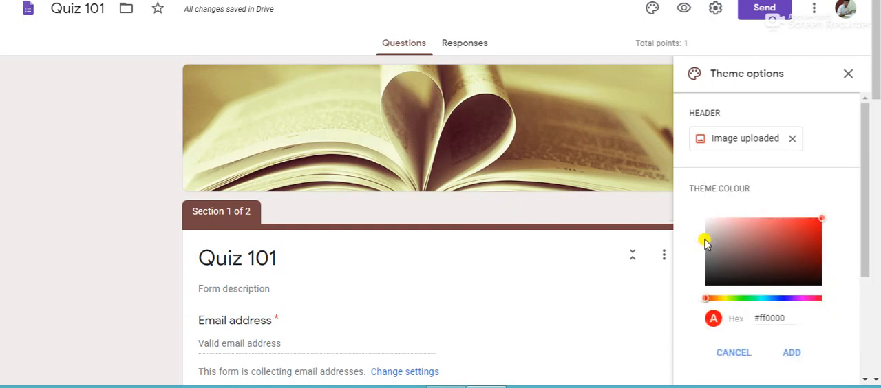
pyautogui.click(810, 226)
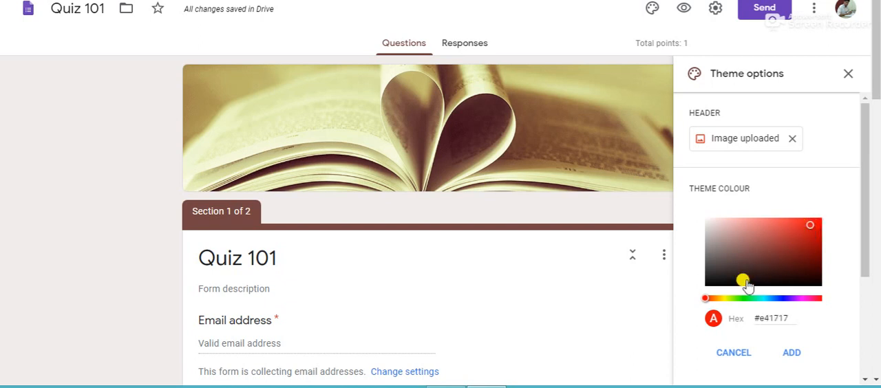
pyautogui.click(788, 357)
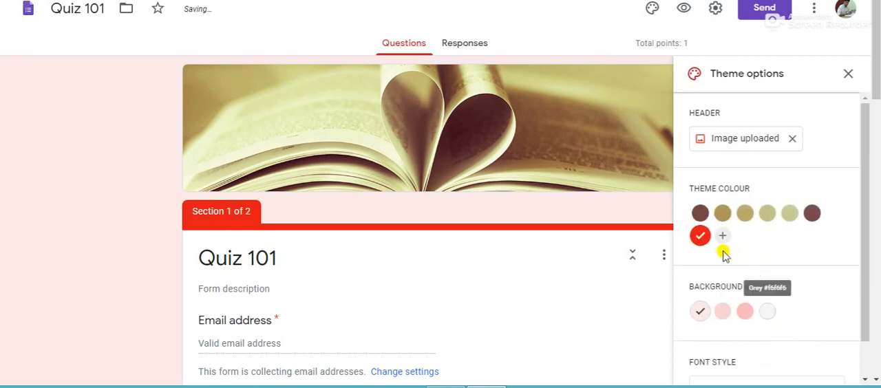
pyautogui.click(743, 311)
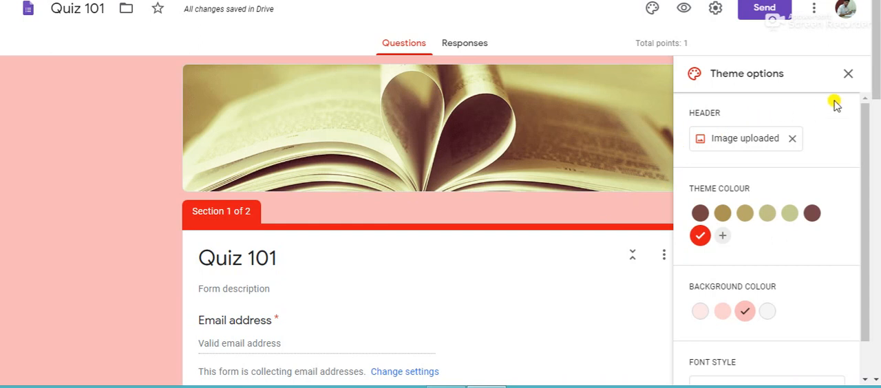
# Replace the header image with cricket.jpg uploaded from the Desktop, adjust its crop, and close the theme options.
pyautogui.click(793, 140)
pyautogui.click(779, 141)
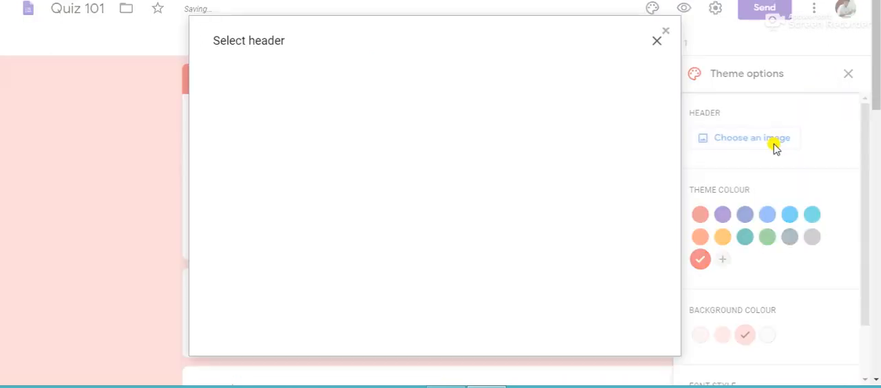
pyautogui.click(283, 81)
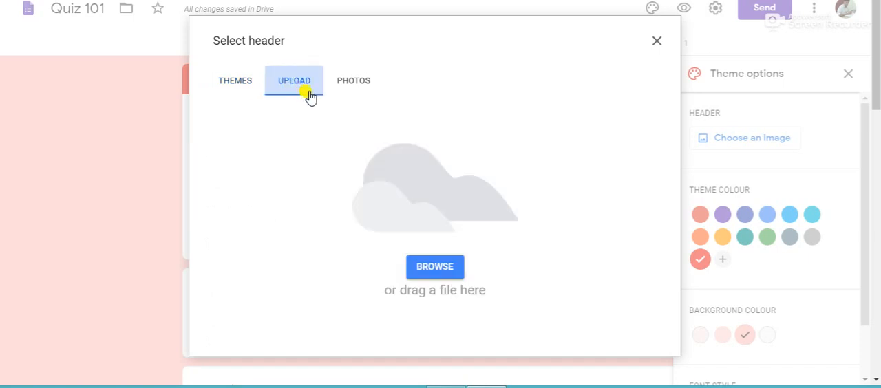
pyautogui.click(448, 264)
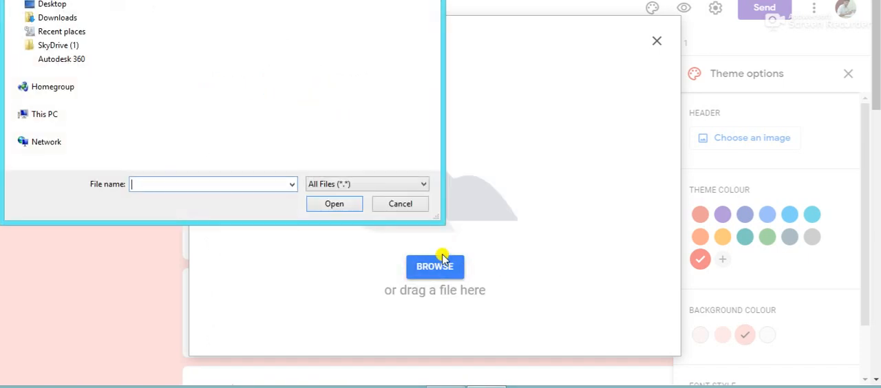
pyautogui.click(62, 8)
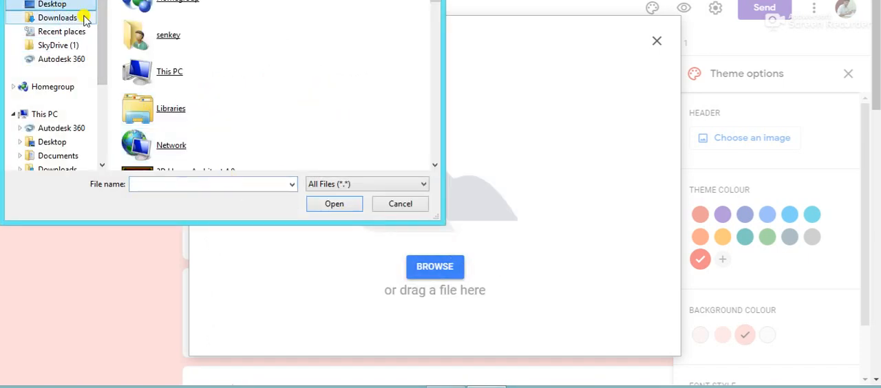
pyautogui.click(192, 185)
pyautogui.write('c')
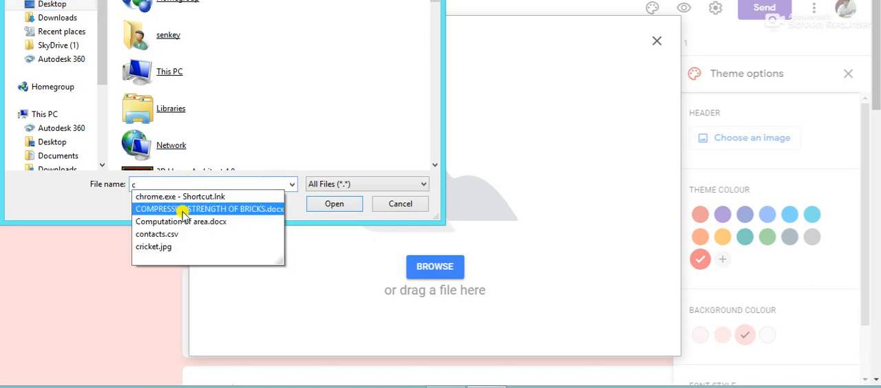
pyautogui.click(169, 246)
pyautogui.click(350, 205)
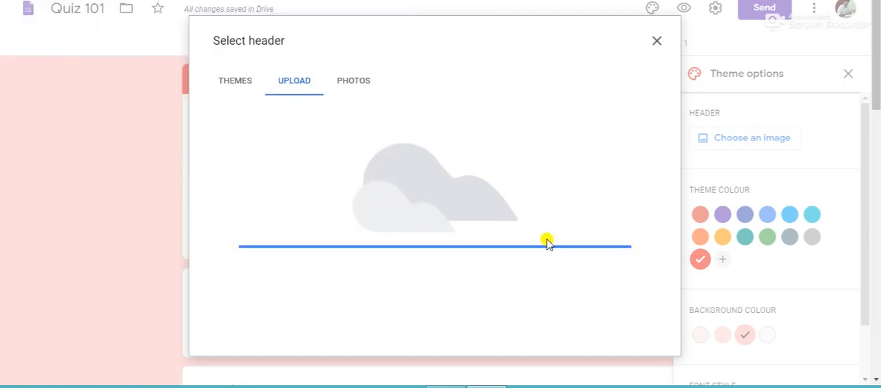
pyautogui.moveTo(483, 213); pyautogui.dragTo(490, 168)
pyautogui.click(646, 323)
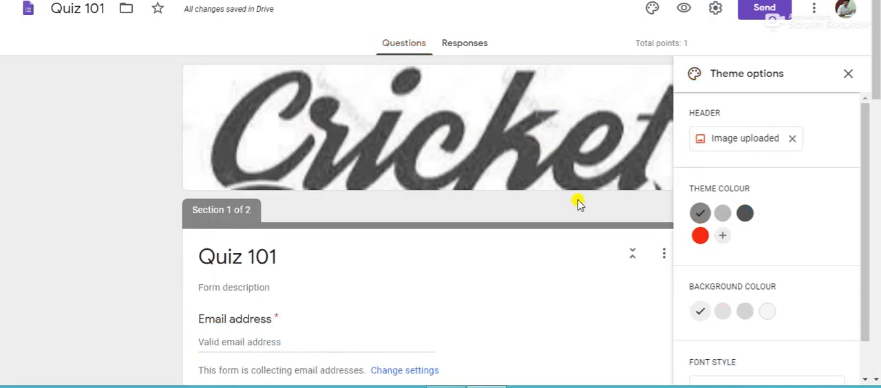
pyautogui.click(848, 73)
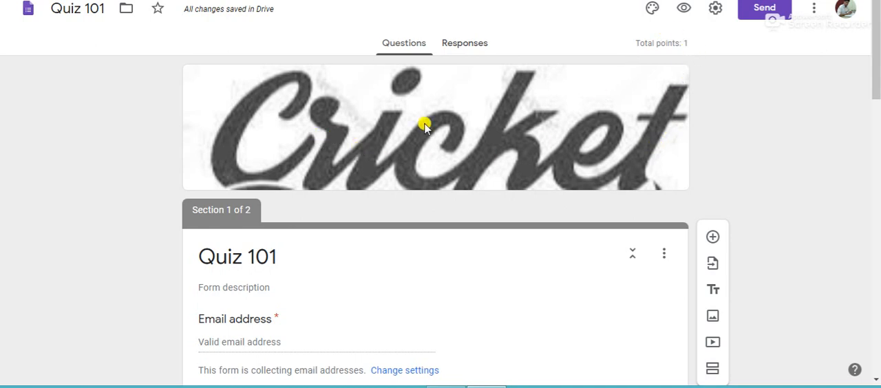
# Apply the custom red theme colour with the darkest pink background to the form.
pyautogui.click(651, 9)
pyautogui.click(699, 235)
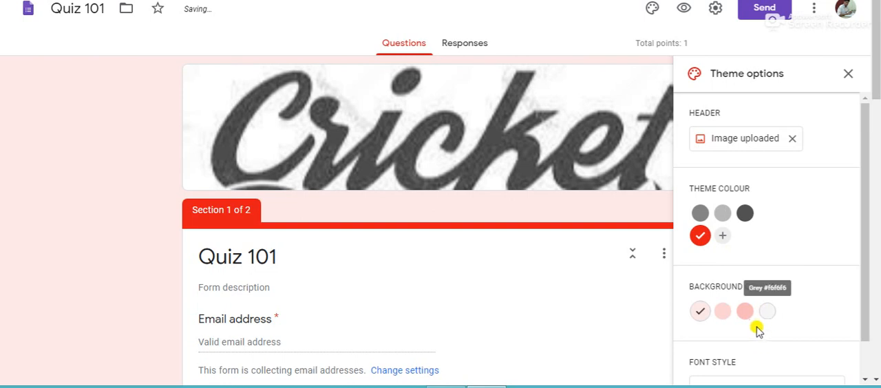
pyautogui.click(743, 313)
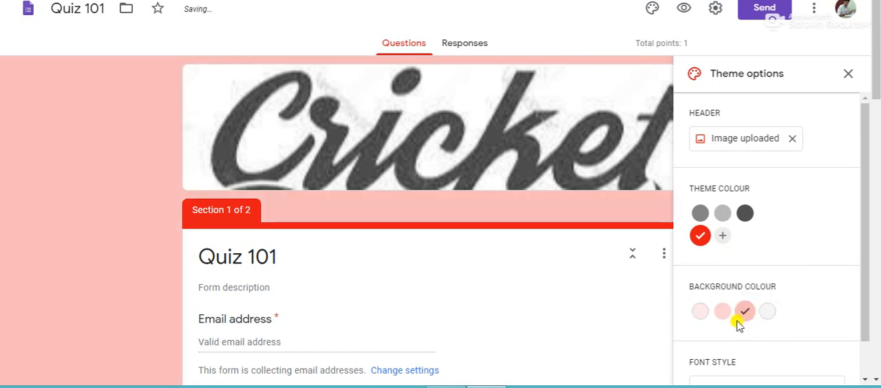
pyautogui.click(848, 74)
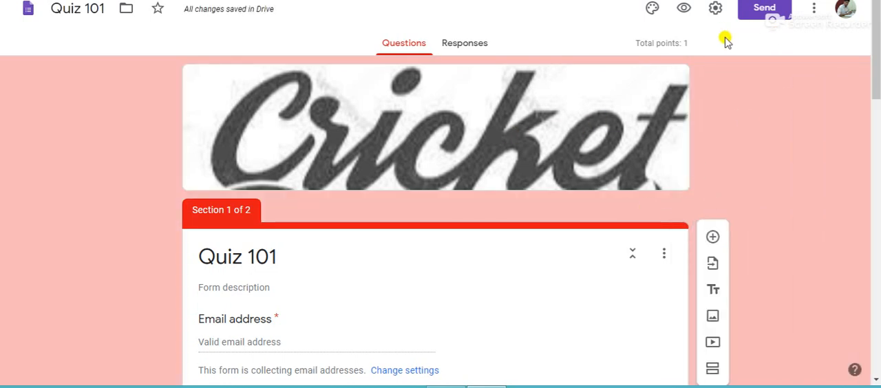
# Preview the quiz and review the respondent's first page from the header image down to the Enrollment No. field.
pyautogui.click(683, 10)
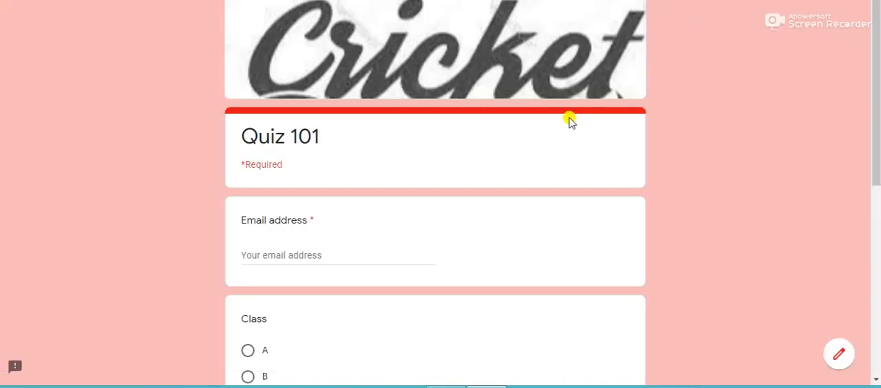
pyautogui.scroll(-6, 571, 118)
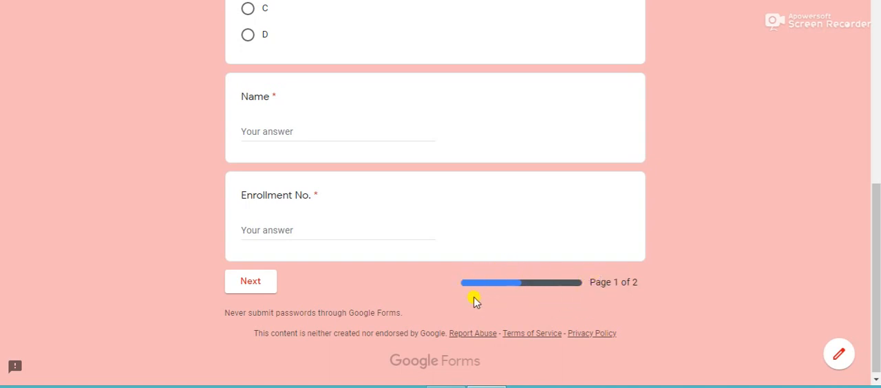
pyautogui.scroll(1, 432, 253)
pyautogui.scroll(4, 433, 241)
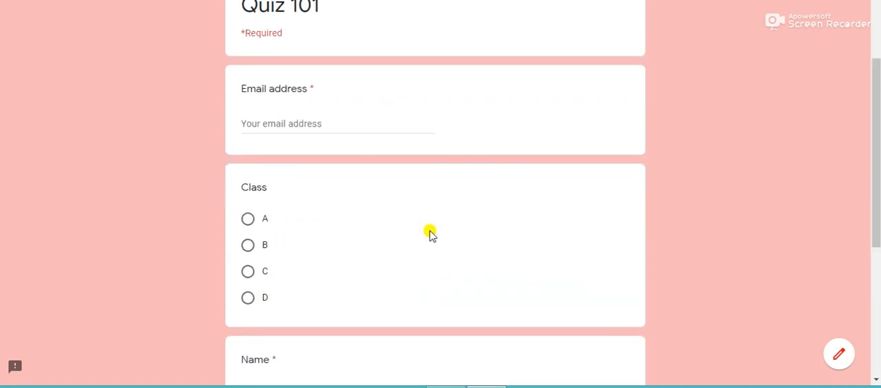
pyautogui.scroll(-4, 432, 232)
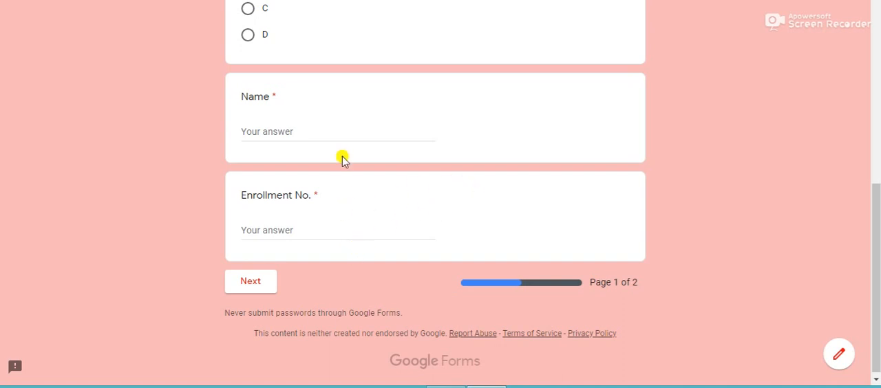
# Try to advance to page 2 of the quiz preview with all answers blank and check the required fields on page 1.
pyautogui.scroll(3, 365, 138)
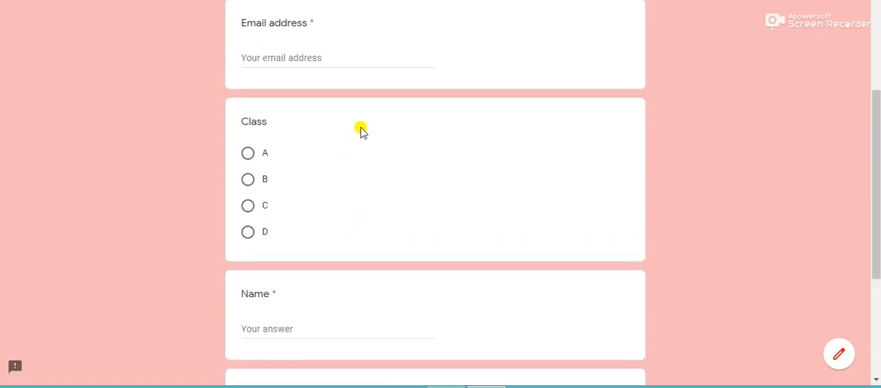
pyautogui.scroll(-3, 379, 308)
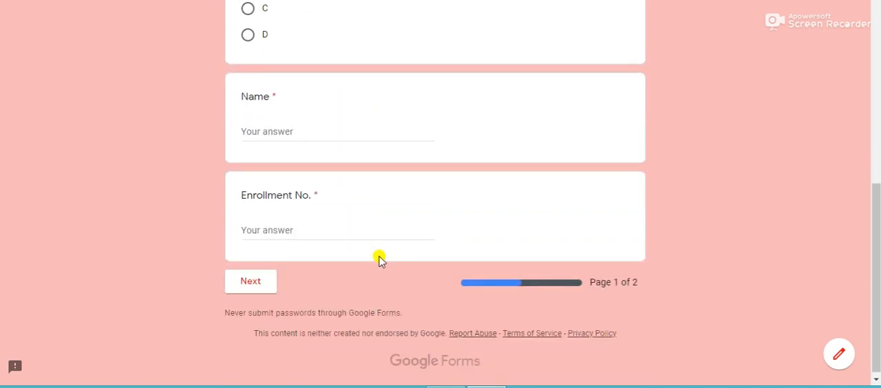
pyautogui.scroll(2, 353, 137)
pyautogui.scroll(2, 353, 137)
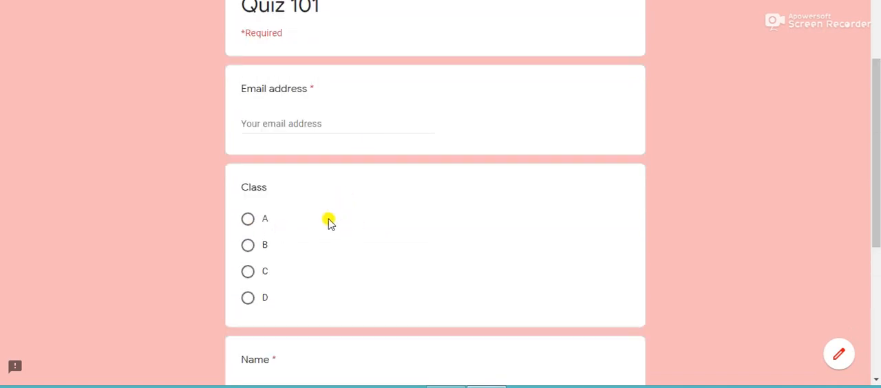
pyautogui.scroll(-4, 334, 227)
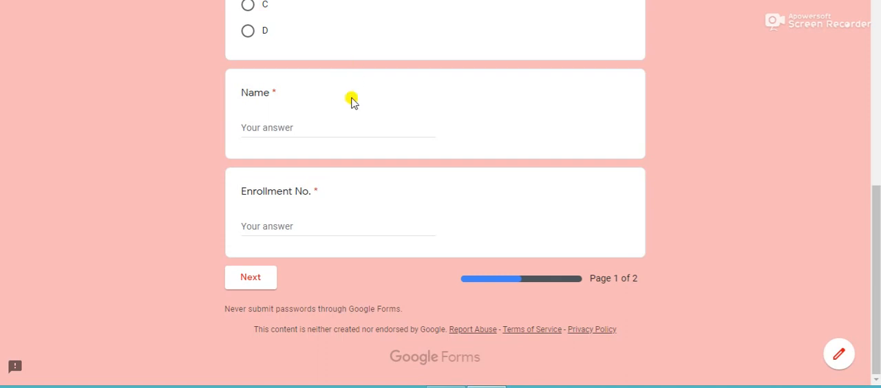
pyautogui.click(270, 281)
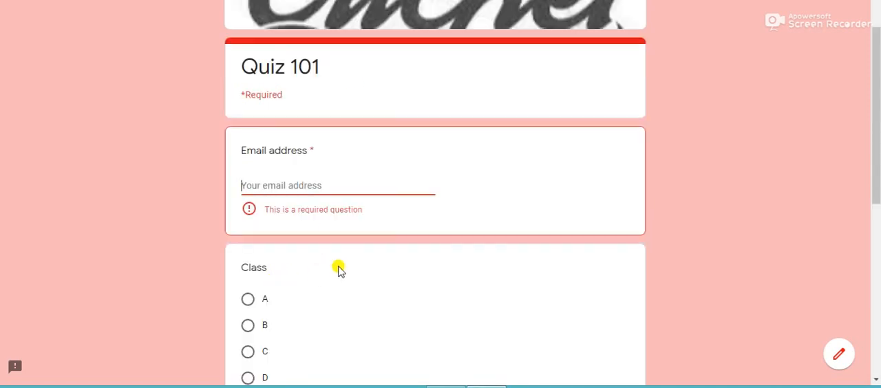
pyautogui.click(311, 185)
pyautogui.click(530, 226)
pyautogui.scroll(-5, 408, 292)
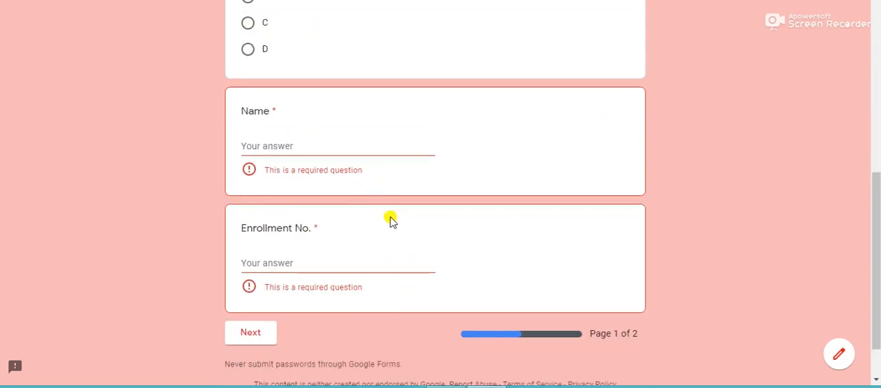
pyautogui.scroll(5, 460, 252)
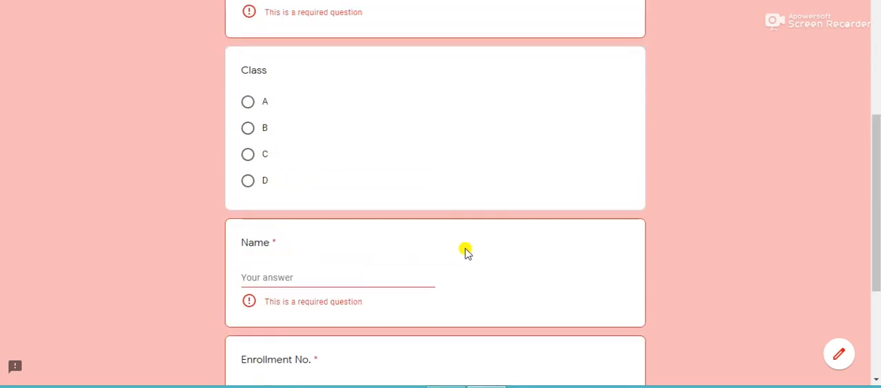
# Leave the preview for the form editor and create a new linked response spreadsheet named Quiz 101 (Responses).
pyautogui.click(839, 359)
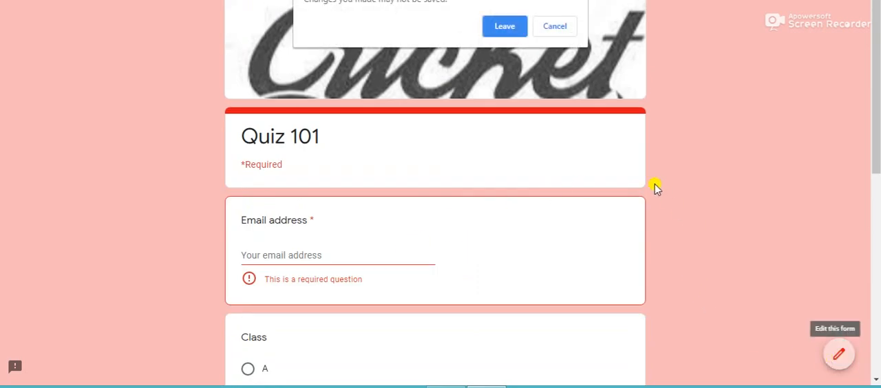
pyautogui.click(506, 26)
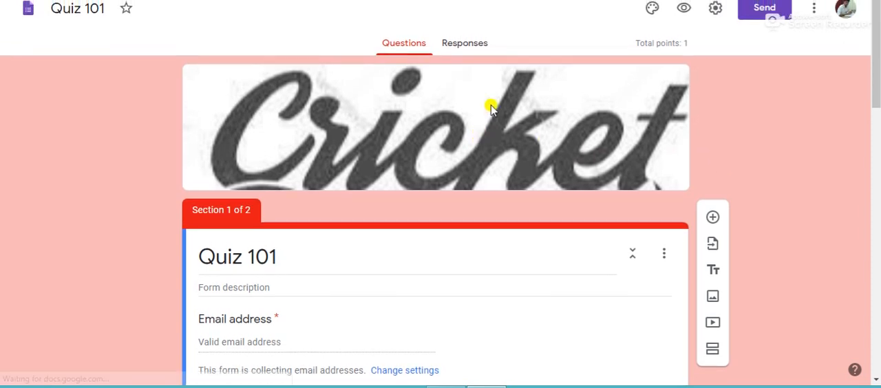
pyautogui.click(470, 46)
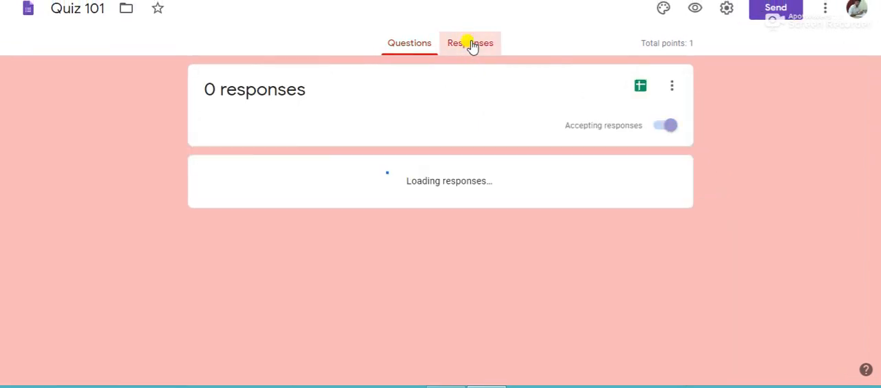
pyautogui.click(638, 85)
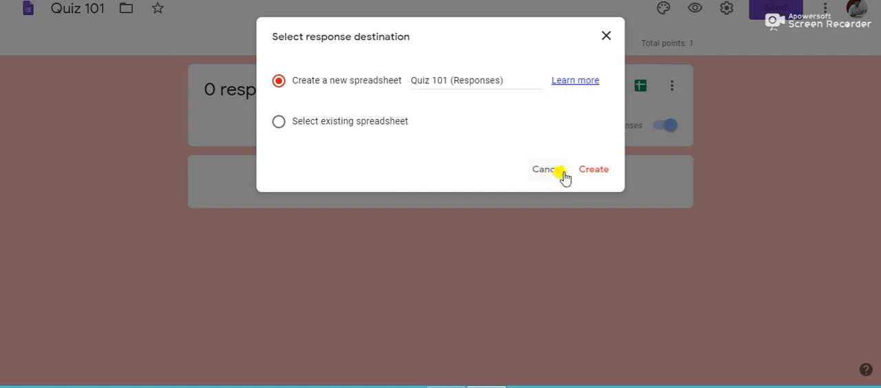
pyautogui.click(586, 172)
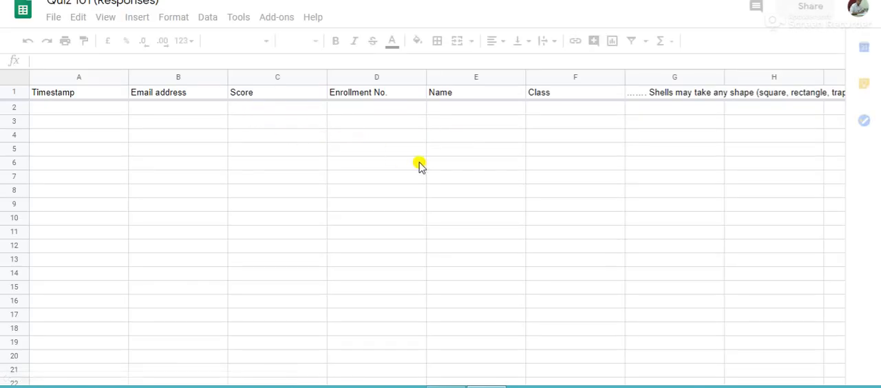
# Examine the response sheet's columns from Timestamp through Class to the first quiz question, and return to the form's questions.
pyautogui.moveTo(98, 105); pyautogui.dragTo(100, 220)
pyautogui.moveTo(198, 109); pyautogui.dragTo(210, 189)
pyautogui.moveTo(311, 108); pyautogui.dragTo(316, 196)
pyautogui.click(394, 123)
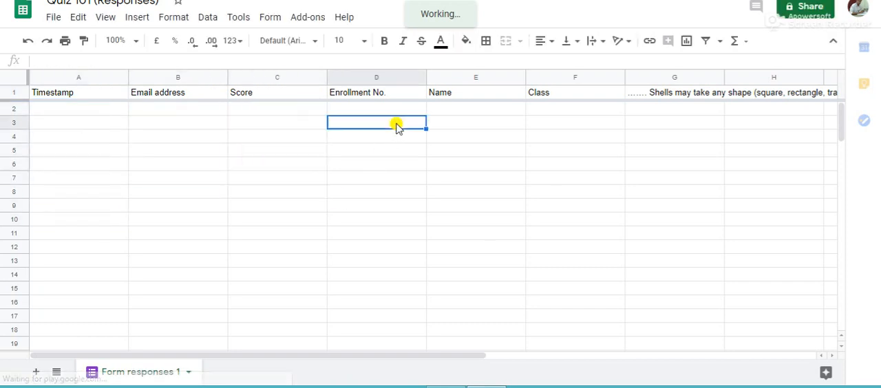
pyautogui.click(478, 126)
pyautogui.click(557, 122)
pyautogui.moveTo(655, 112); pyautogui.dragTo(695, 289)
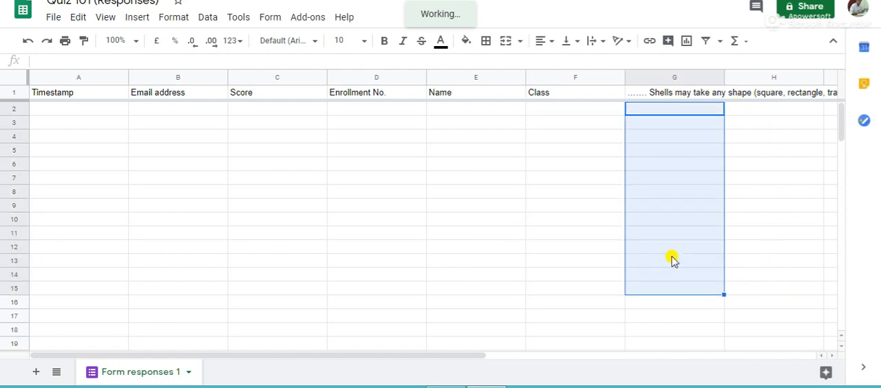
pyautogui.click(410, 220)
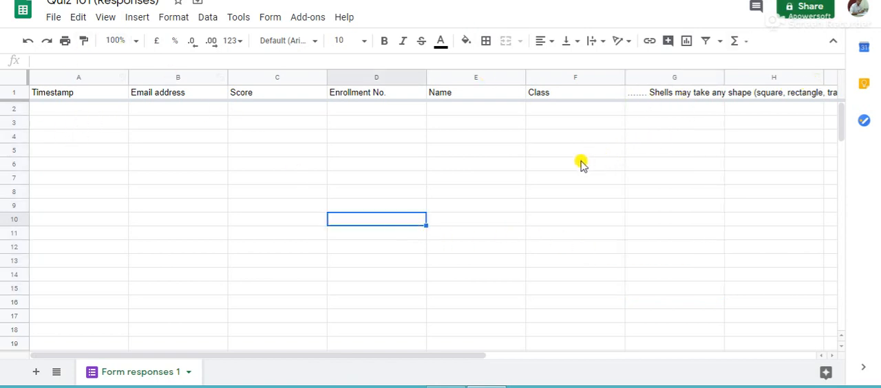
pyautogui.hotkey('ctrl', 'shift', 'Tab')
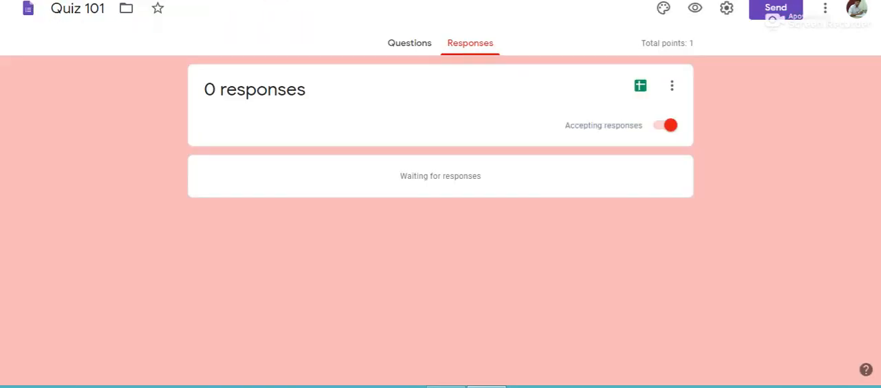
pyautogui.hotkey('ctrl', 'shift', 'Tab')
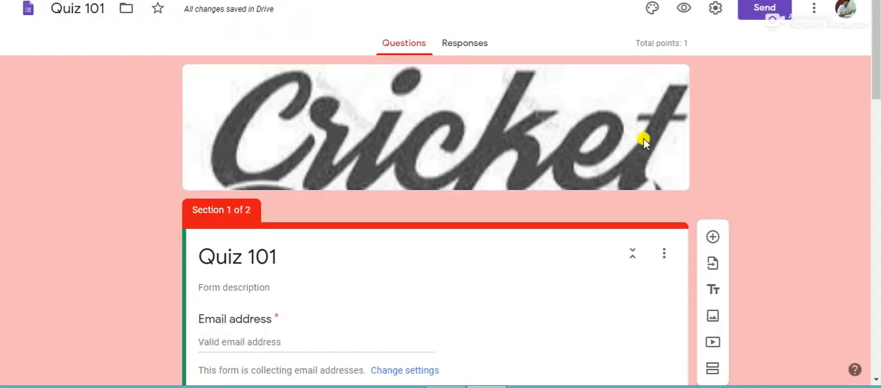